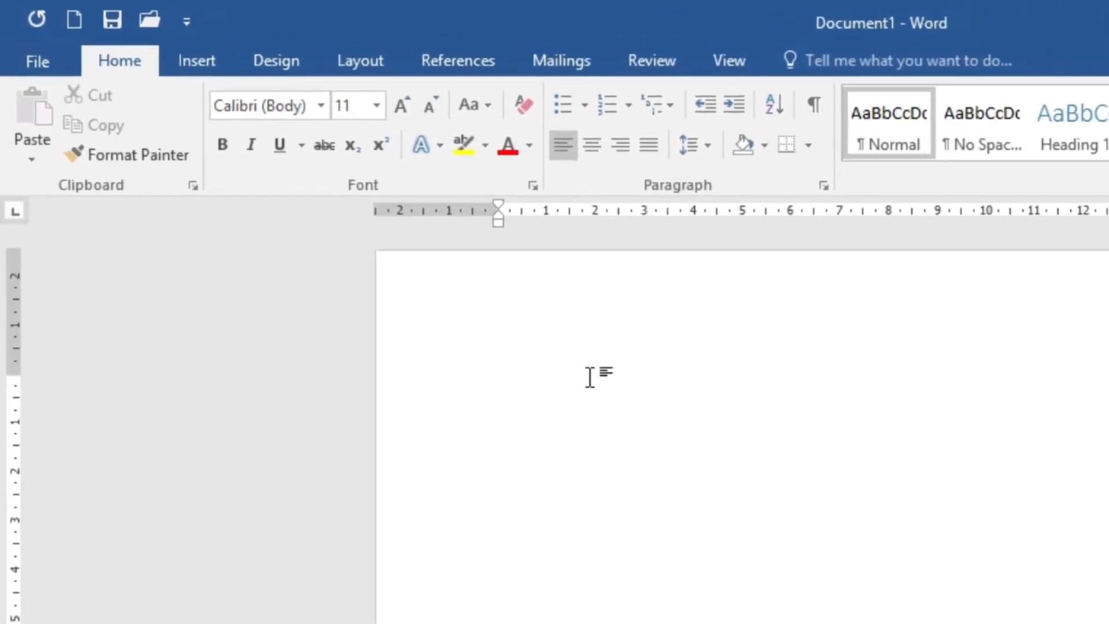
- Enter the text "Diversity tech hub" on the first line of the blank document
{"action": "type", "text": "Diversity tech hub"}
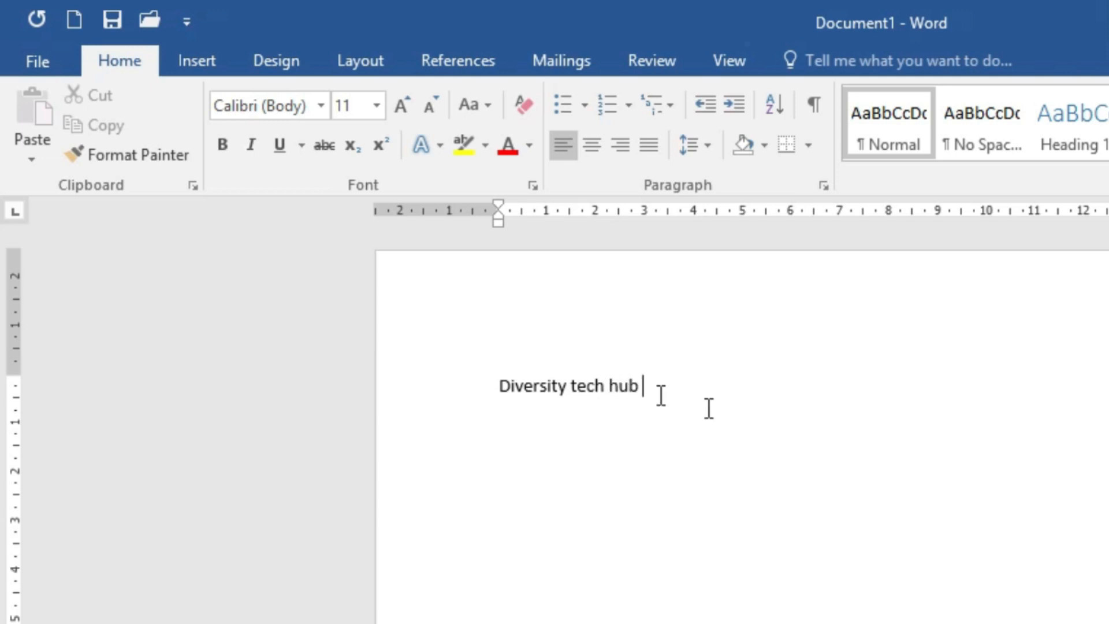
{"action": "left_click_drag", "start_coordinate": [651, 384], "coordinate": [513, 389]}
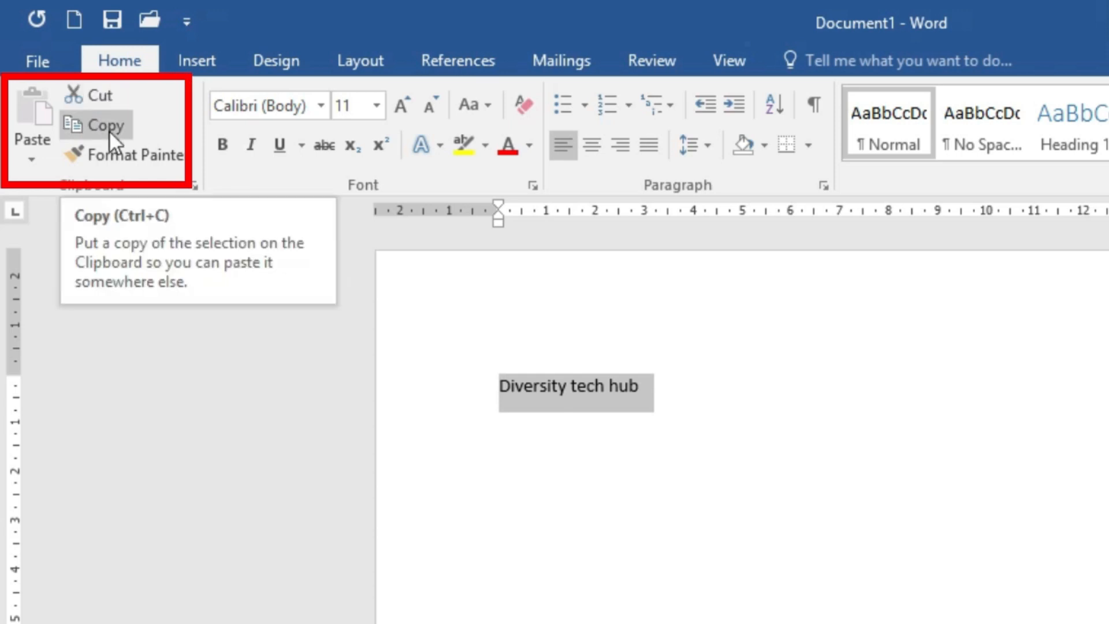
{"action": "left_click", "coordinate": [775, 375]}
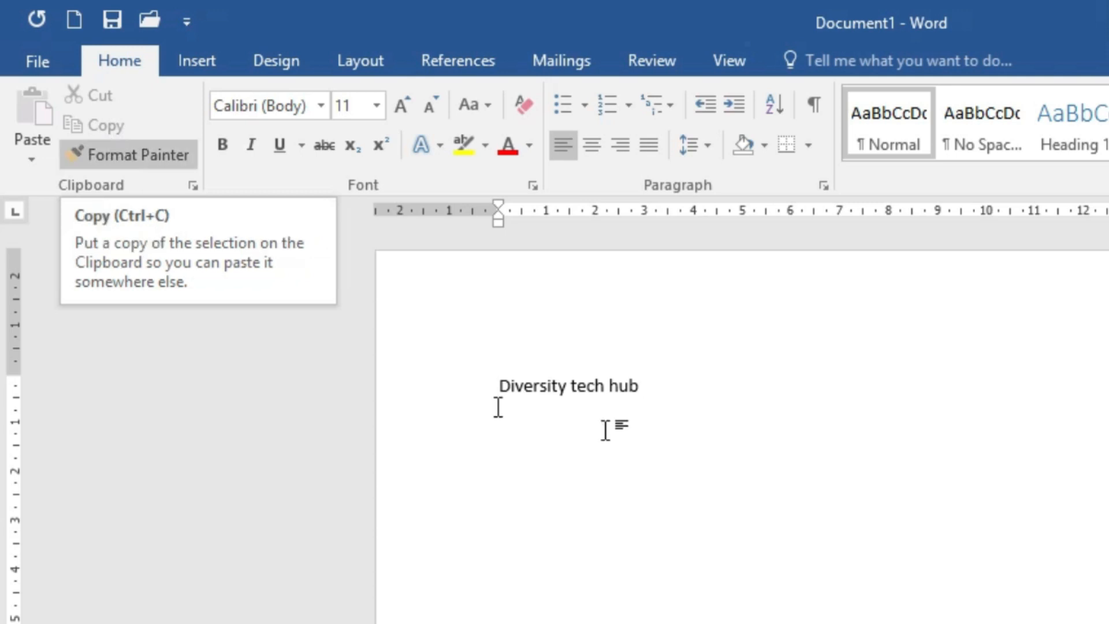
{"action": "left_click_drag", "start_coordinate": [661, 391], "coordinate": [528, 387]}
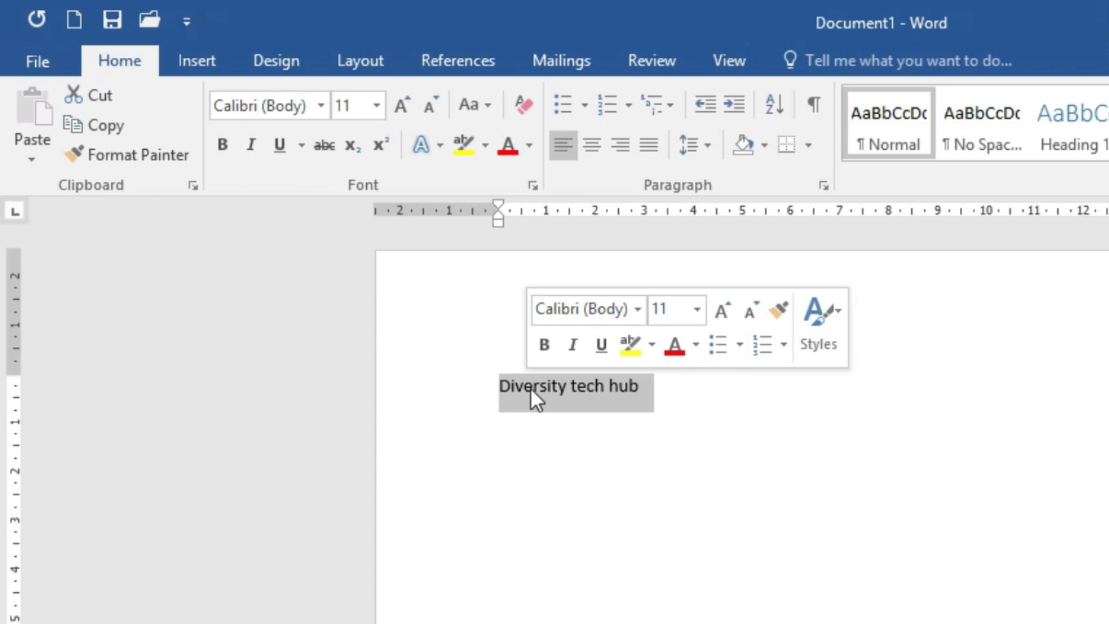
{"action": "left_click", "coordinate": [729, 404]}
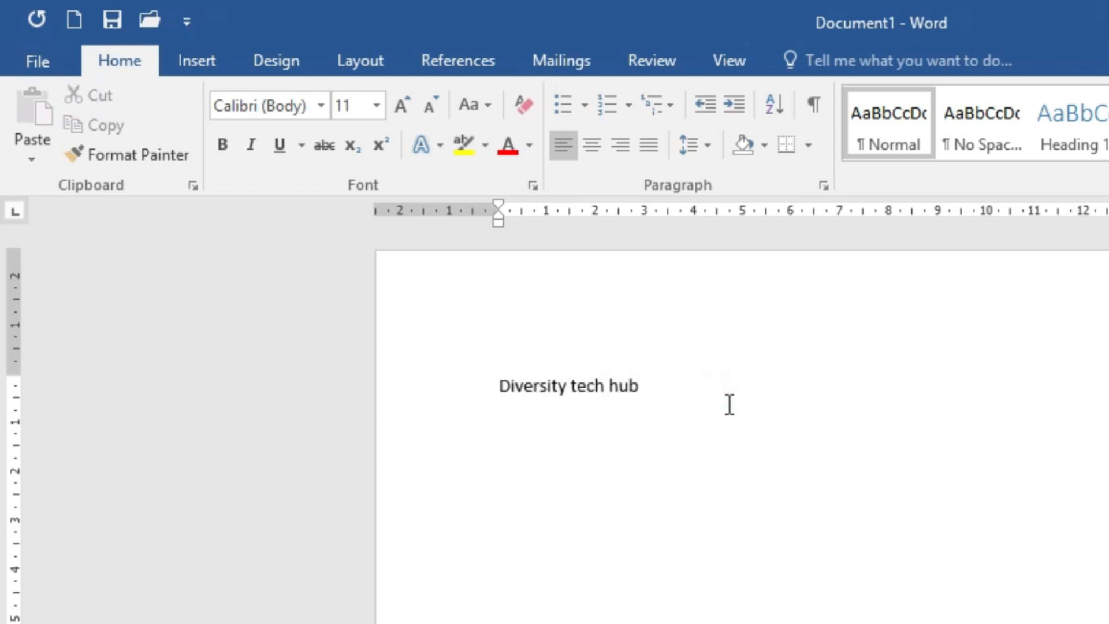
{"action": "key", "text": "ctrl+a"}
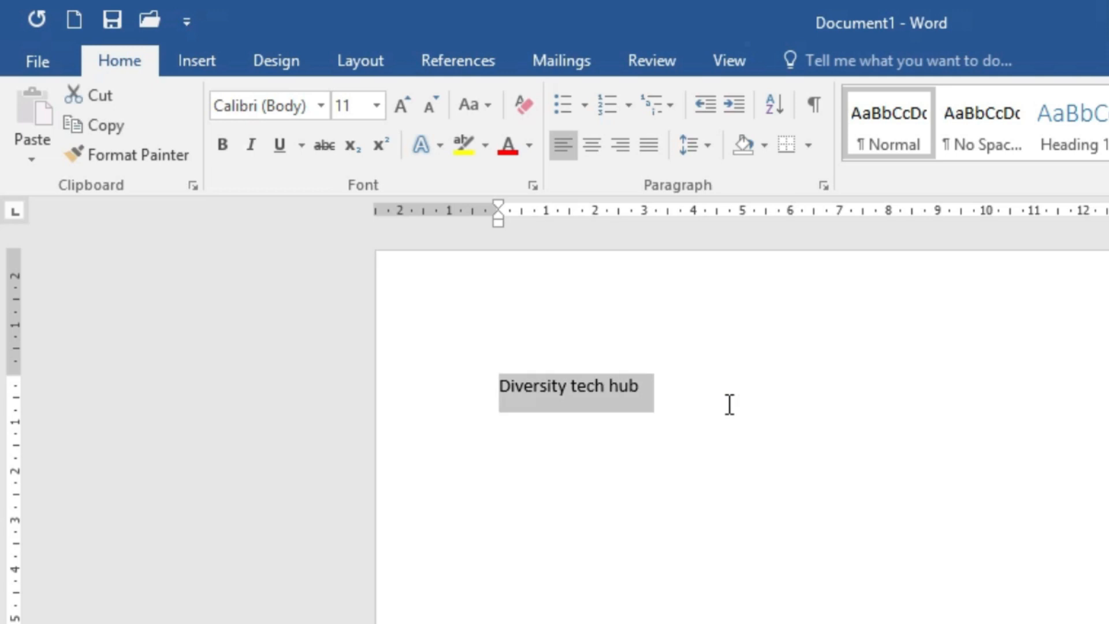
{"action": "left_click", "coordinate": [712, 397]}
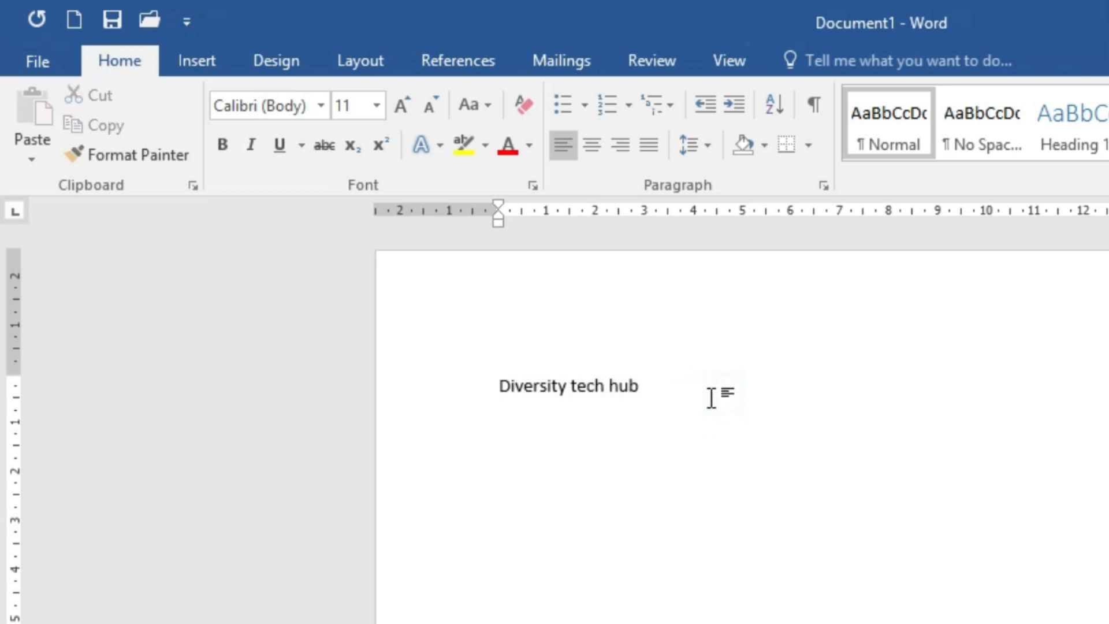
{"action": "left_click_drag", "start_coordinate": [712, 397], "coordinate": [496, 399]}
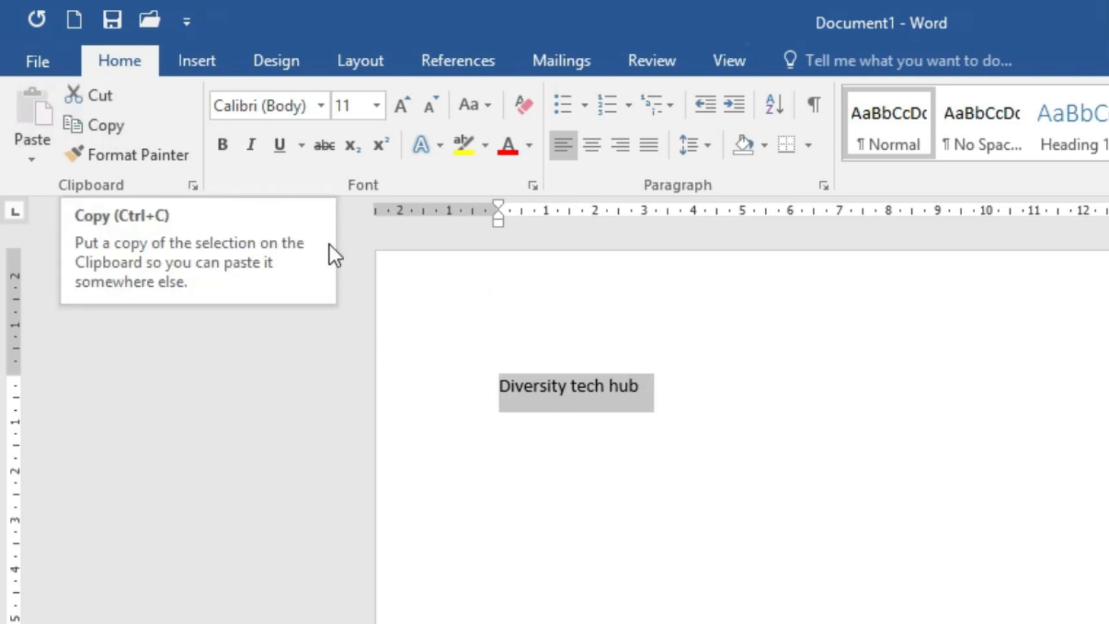
{"action": "left_click", "coordinate": [723, 416]}
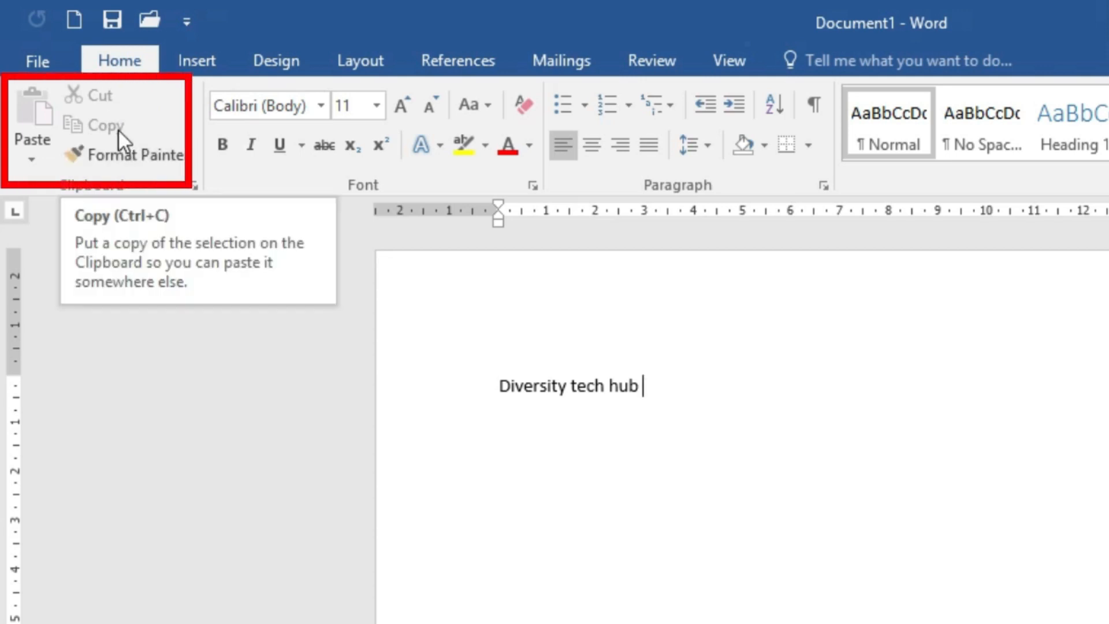
- Cut the "Diversity tech hub" line, add twelve blank lines, and paste the text below them
{"action": "left_click_drag", "start_coordinate": [670, 381], "coordinate": [510, 387]}
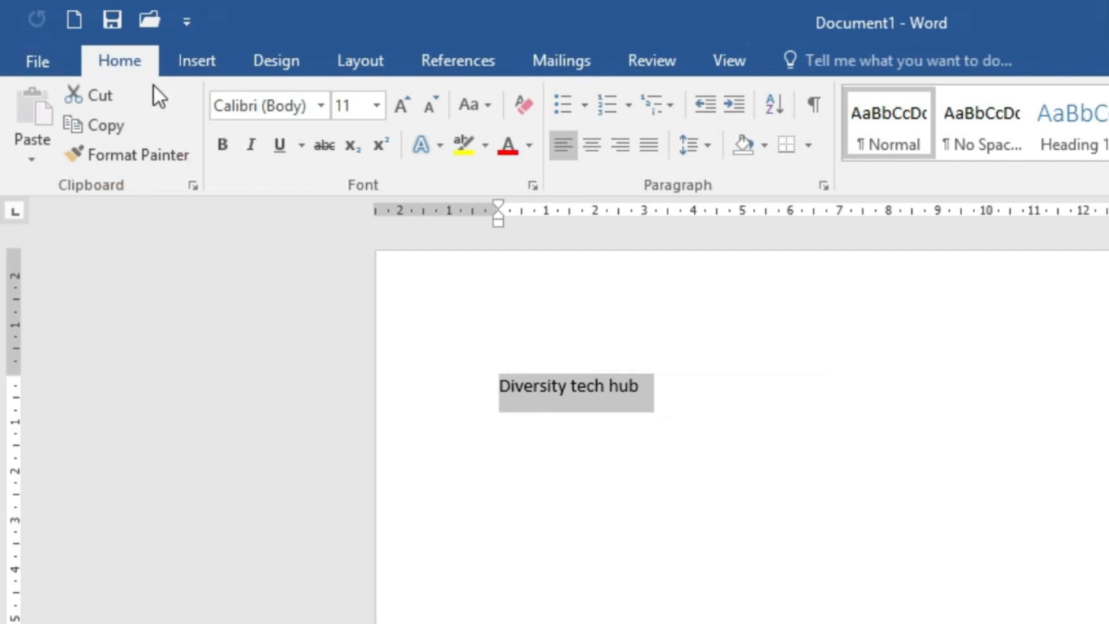
{"action": "left_click", "coordinate": [107, 94]}
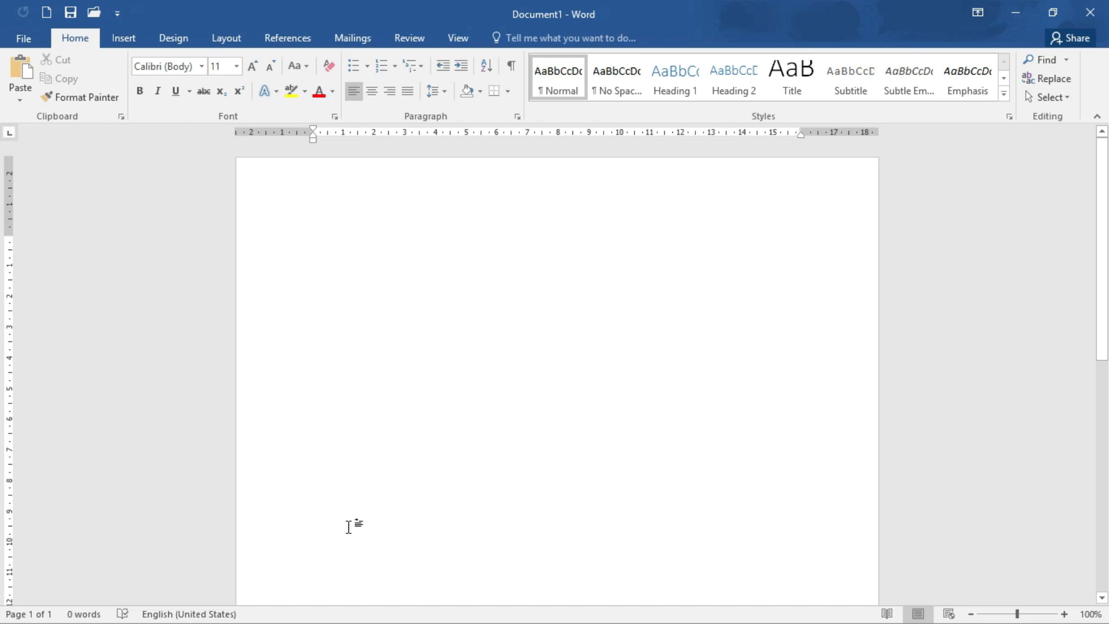
{"action": "key", "text": "Return"}
{"action": "key", "text": "Return"}
{"action": "key", "text": "Return"}
{"action": "key", "text": "Return"}
{"action": "key", "text": "Return"}
{"action": "key", "text": "Return"}
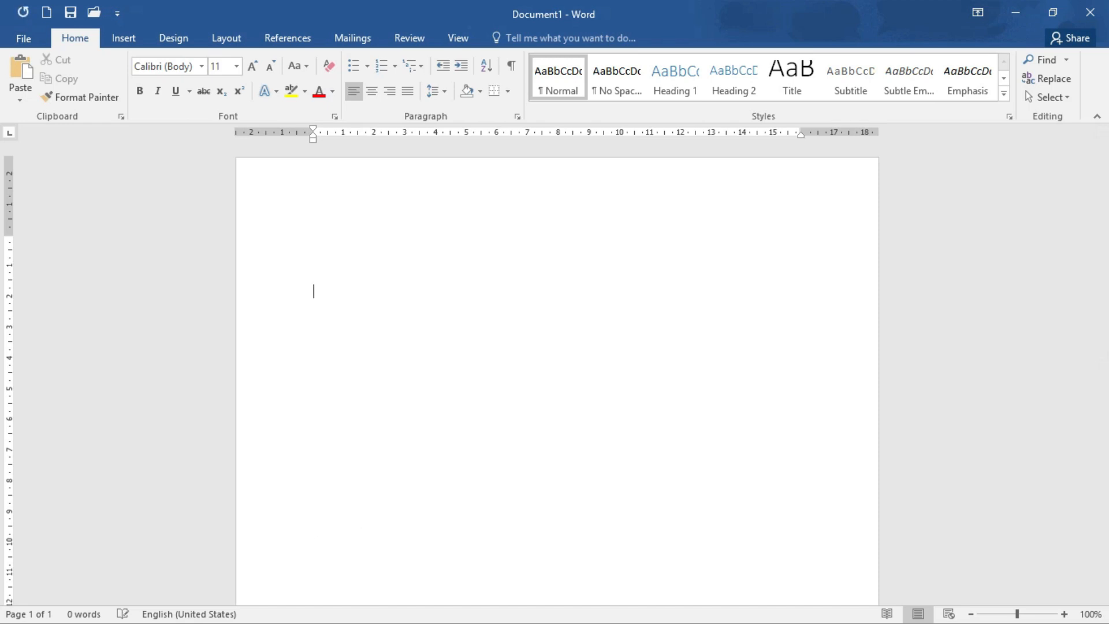
{"action": "key", "text": "Return"}
{"action": "key", "text": "Return"}
{"action": "key", "text": "Return"}
{"action": "key", "text": "Return"}
{"action": "key", "text": "Return"}
{"action": "key", "text": "Return"}
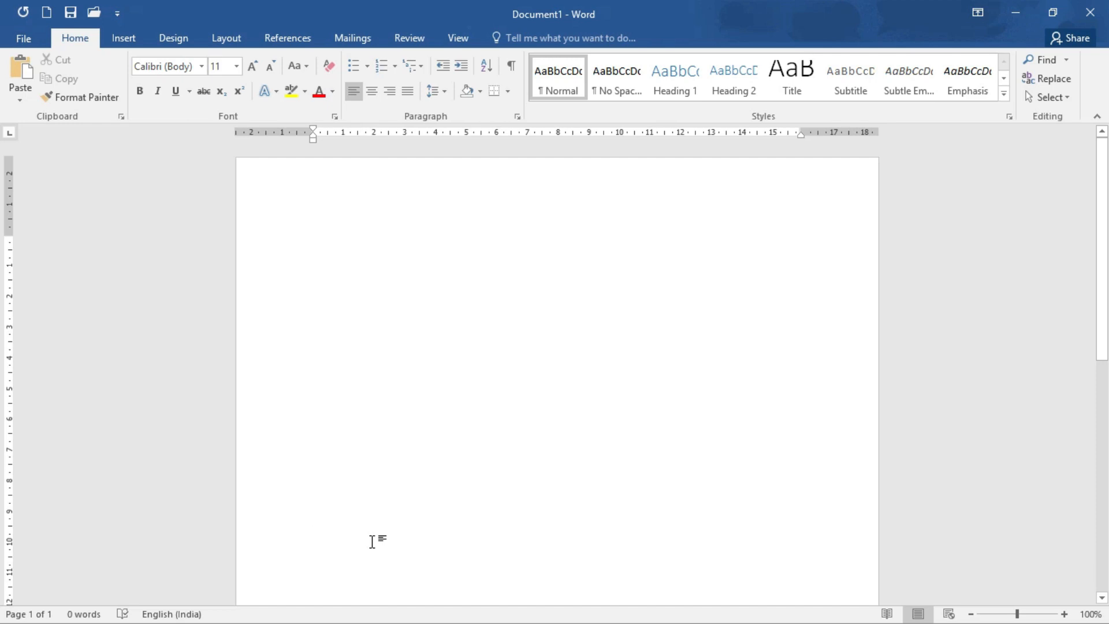
{"action": "left_click", "coordinate": [20, 68]}
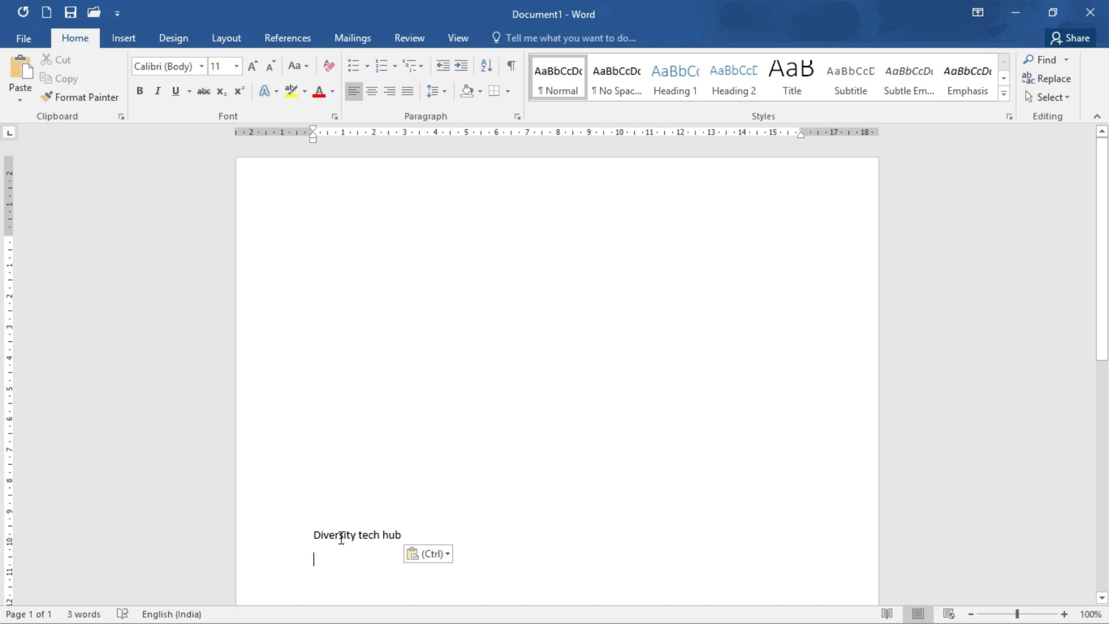
- Copy the "Diversity tech hub" line and paste the copy on the first line of the page
{"action": "left_click", "coordinate": [410, 535]}
{"action": "left_click", "coordinate": [413, 535]}
{"action": "left_click_drag", "start_coordinate": [413, 535], "coordinate": [314, 534]}
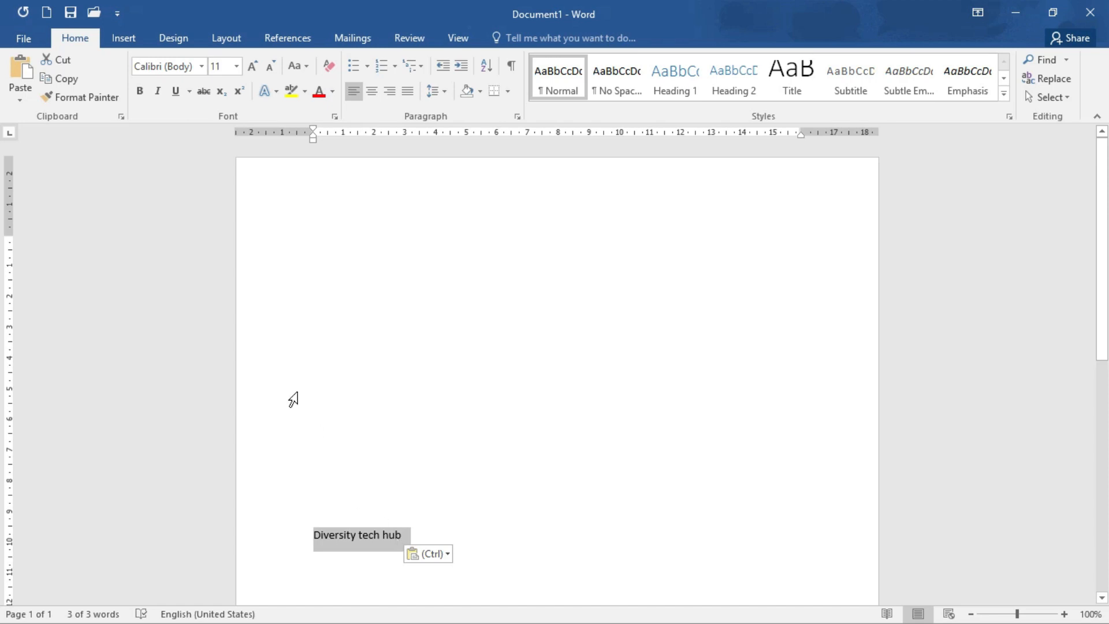
{"action": "left_click", "coordinate": [73, 81]}
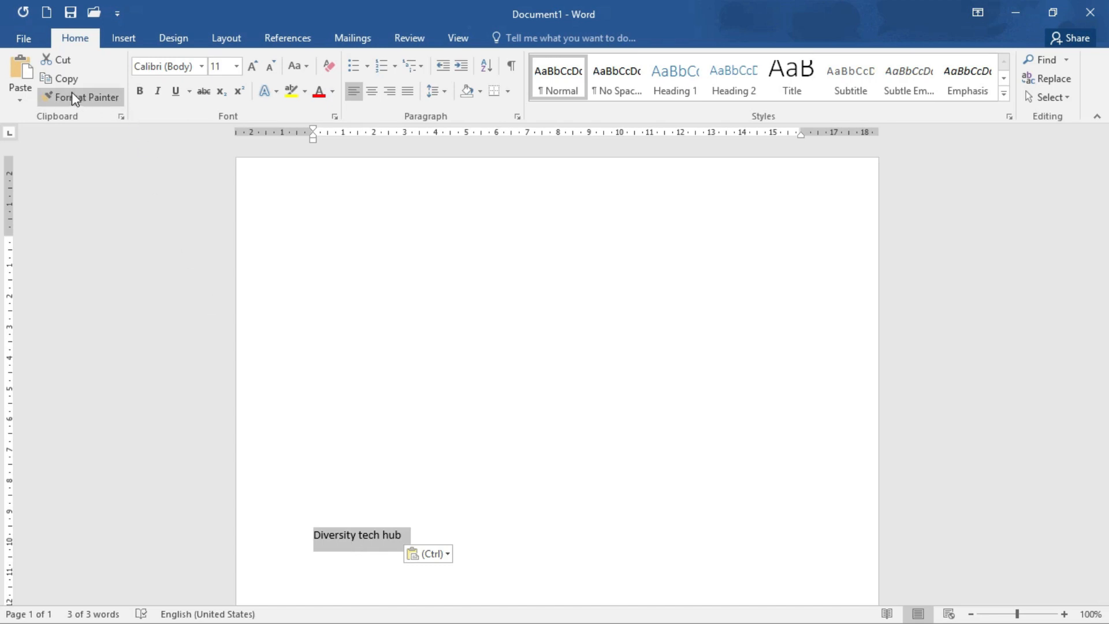
{"action": "left_click", "coordinate": [61, 78]}
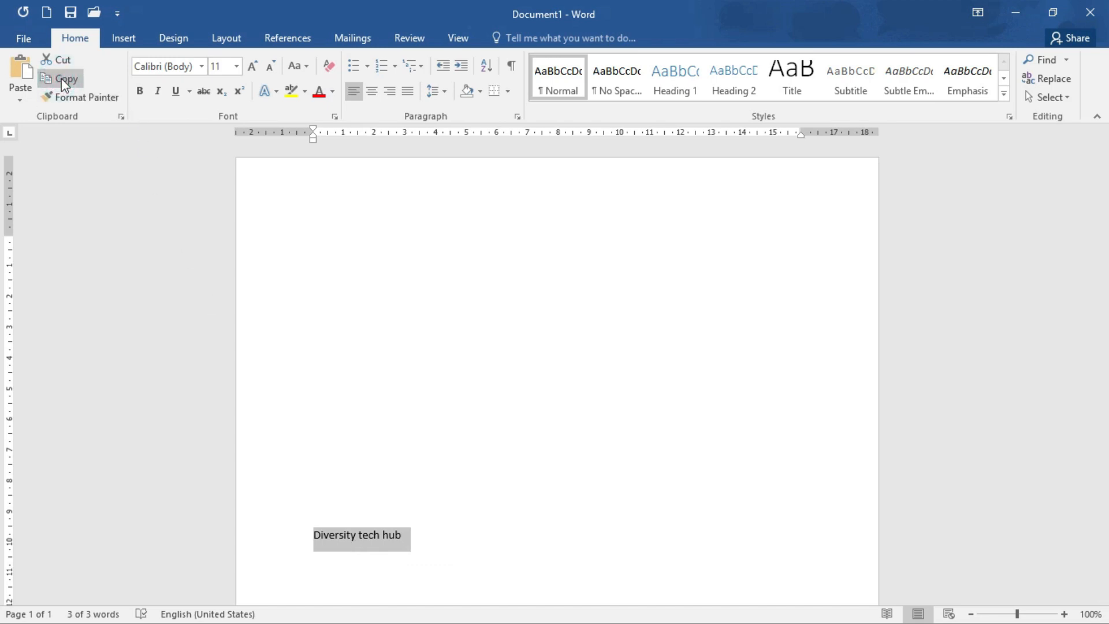
{"action": "left_click", "coordinate": [333, 252]}
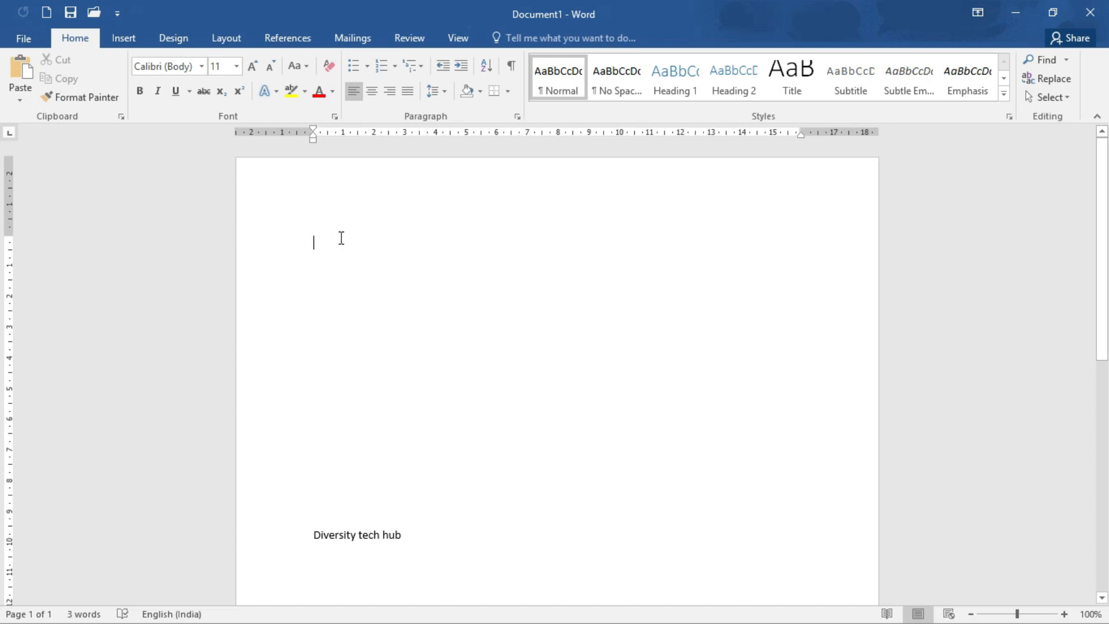
{"action": "left_click", "coordinate": [22, 74]}
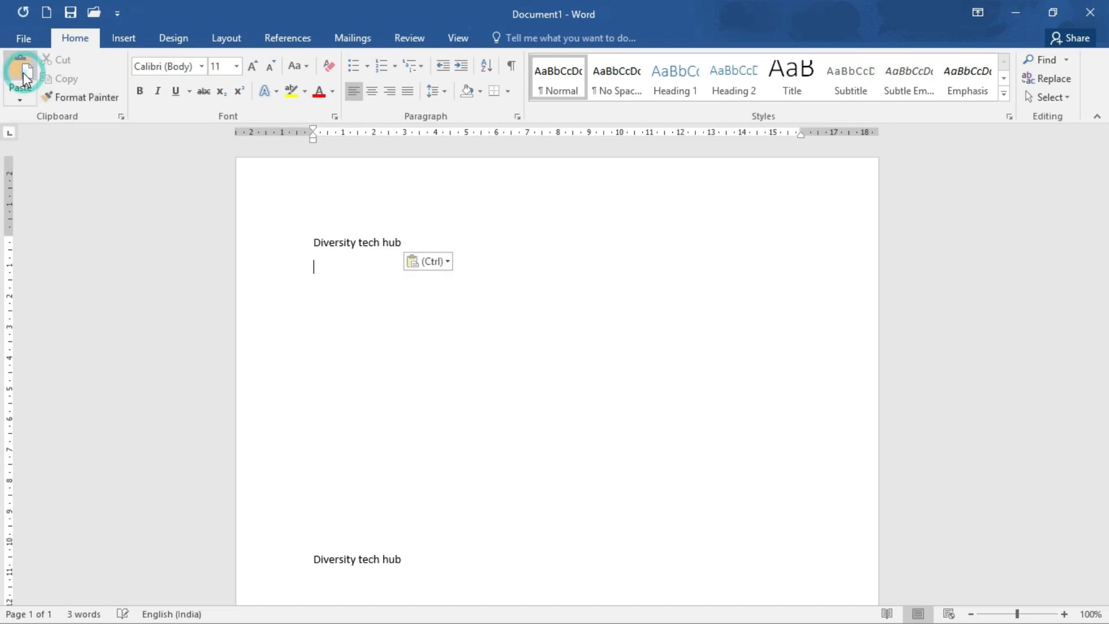
{"action": "double_click", "coordinate": [408, 559]}
{"action": "triple_click", "coordinate": [355, 555]}
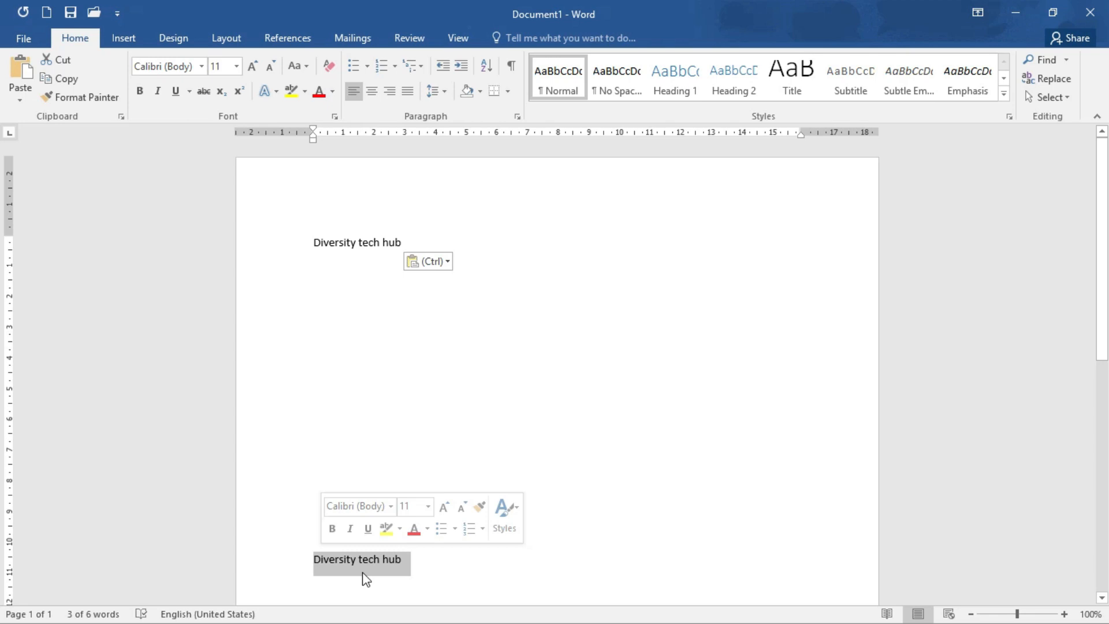
- Cut the upper "Diversity tech hub" line, add three blank lines, and paste the text below them
{"action": "left_click", "coordinate": [420, 242]}
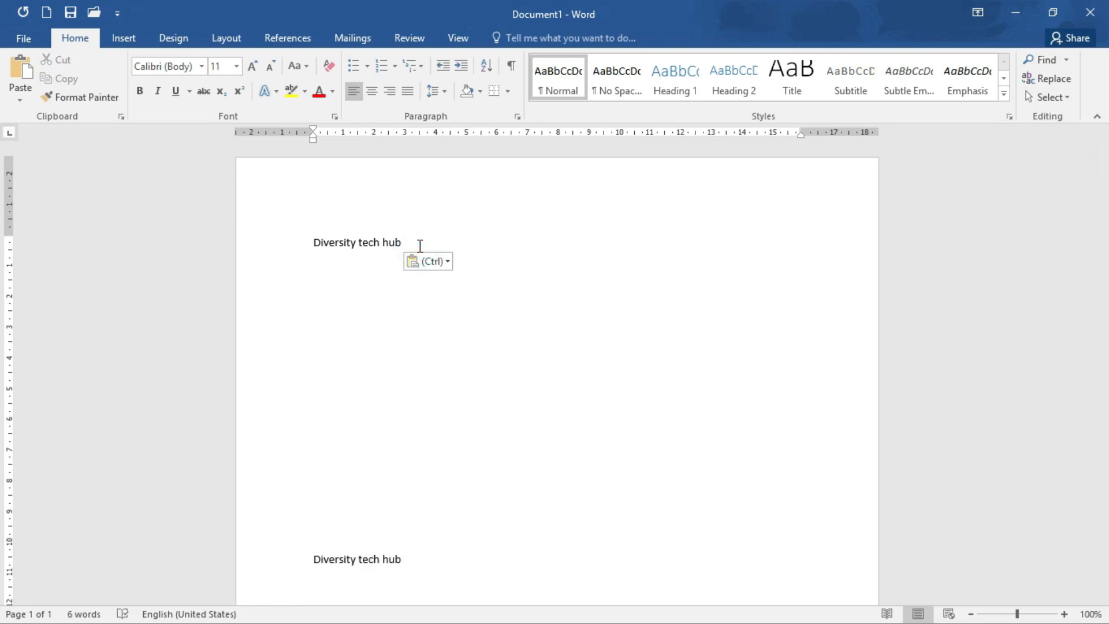
{"action": "left_click_drag", "start_coordinate": [420, 244], "coordinate": [315, 243]}
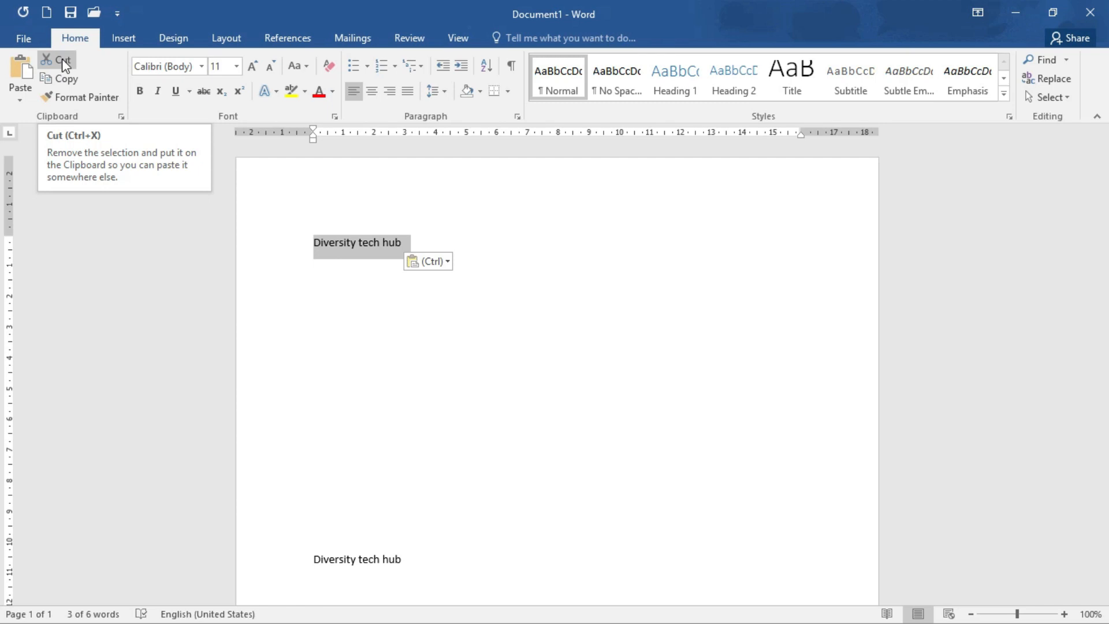
{"action": "left_click", "coordinate": [62, 59]}
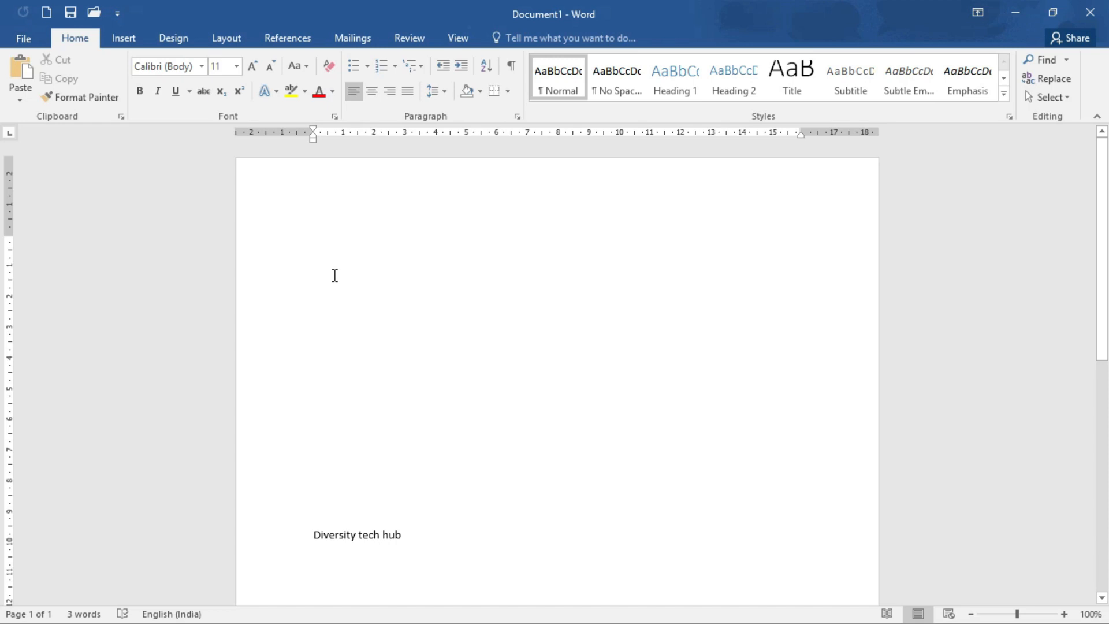
{"action": "key", "text": "Return"}
{"action": "key", "text": "Return"}
{"action": "key", "text": "Return"}
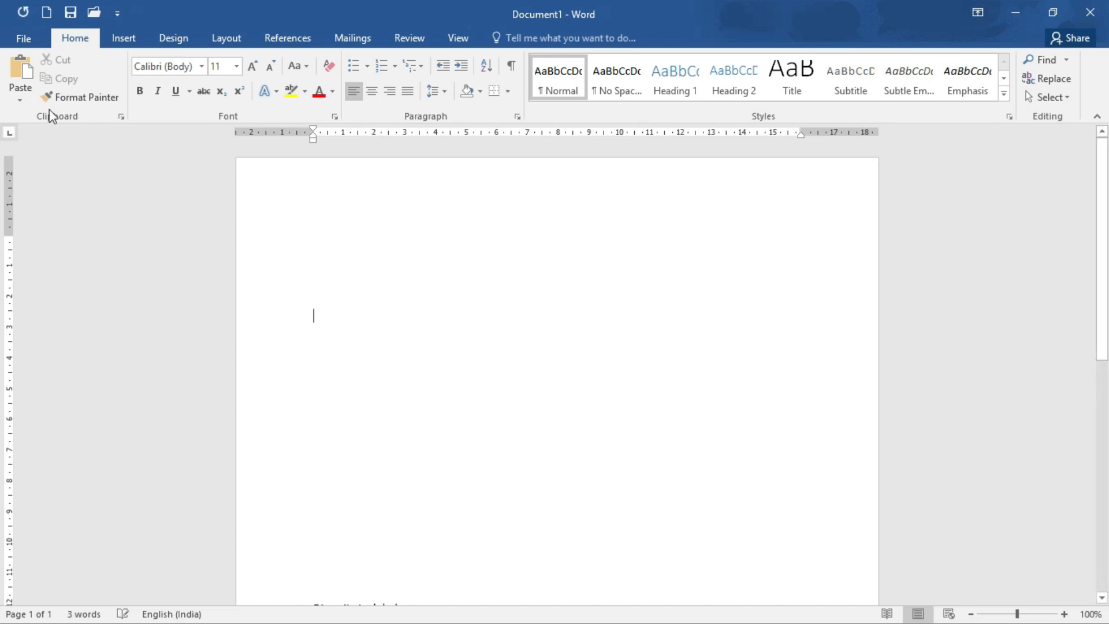
{"action": "left_click", "coordinate": [17, 74]}
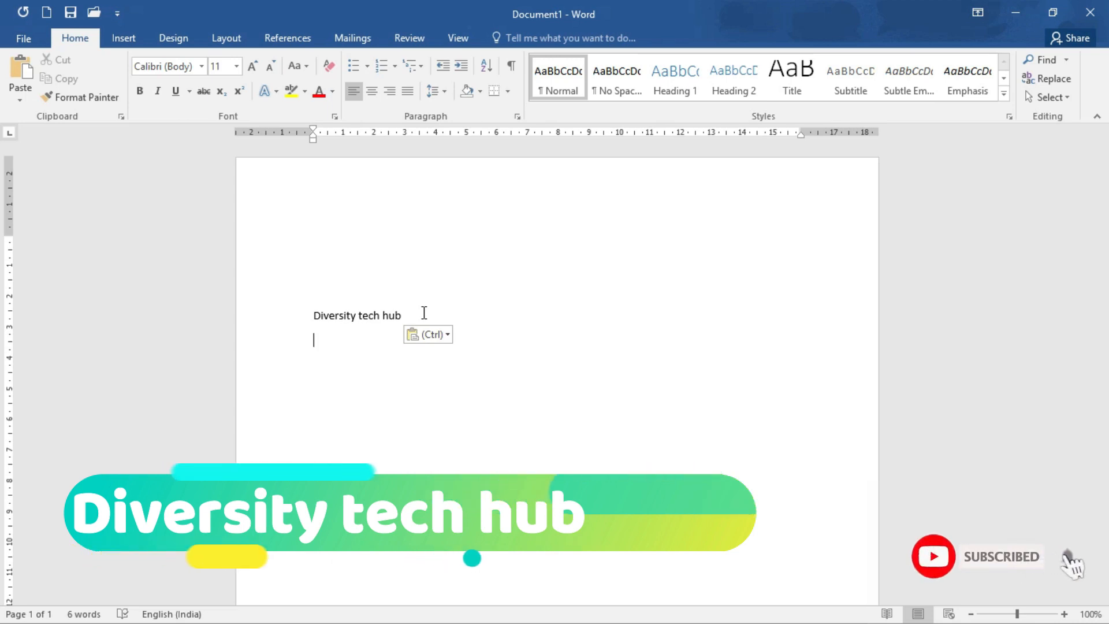
- Copy the upper "Diversity tech hub" line and examine the paste options and Paste Special formats at the blank first line, without pasting
{"action": "left_click", "coordinate": [21, 99]}
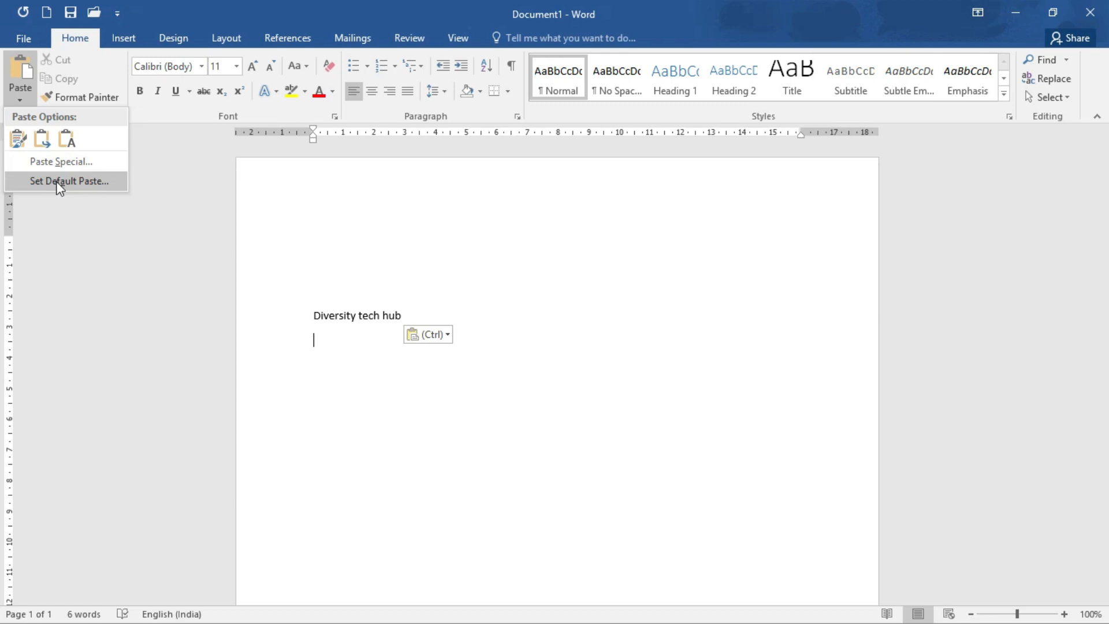
{"action": "left_click", "coordinate": [297, 211]}
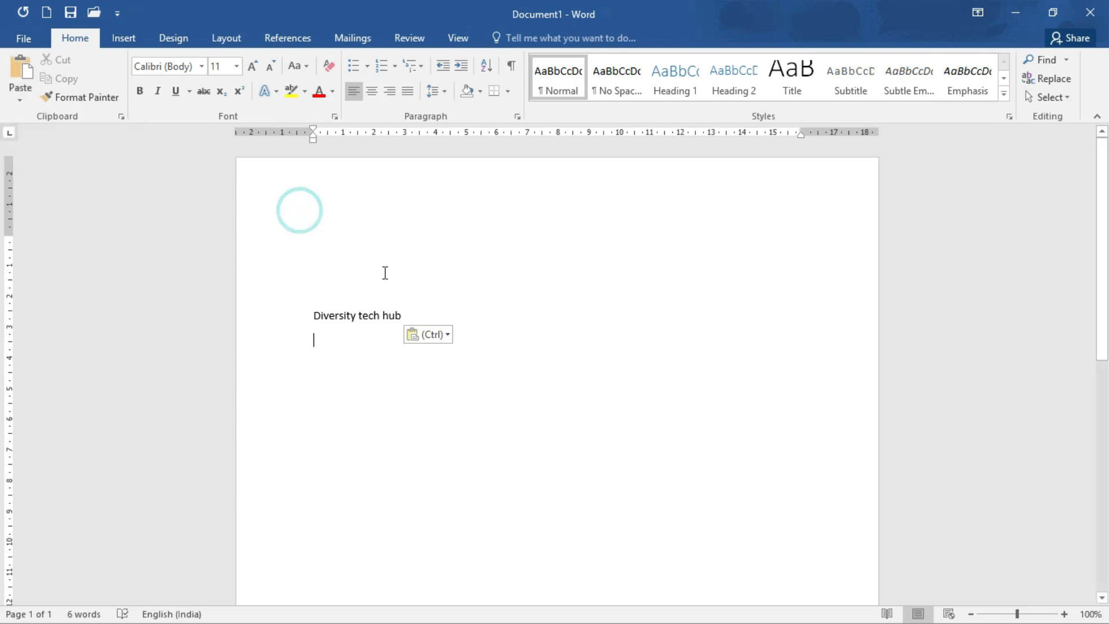
{"action": "left_click_drag", "start_coordinate": [409, 314], "coordinate": [315, 316]}
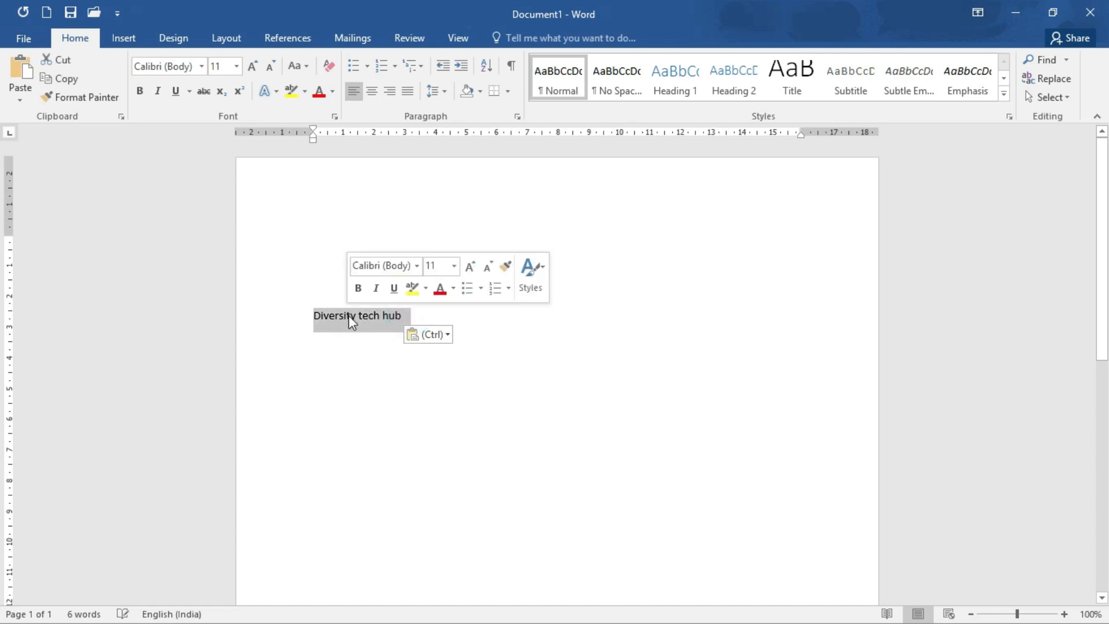
{"action": "left_click", "coordinate": [65, 79]}
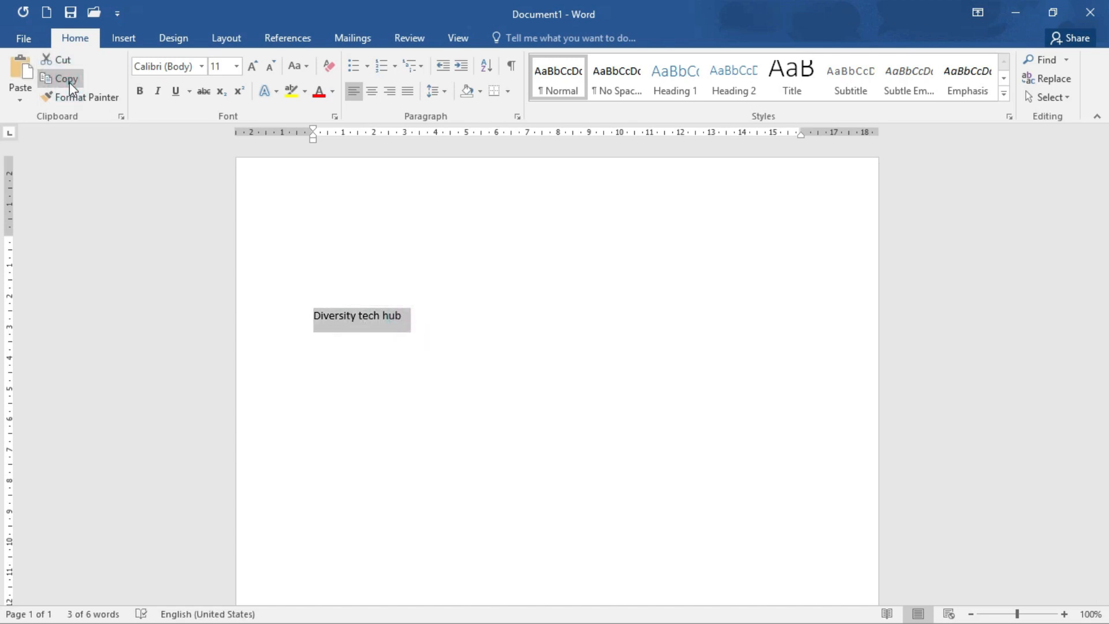
{"action": "left_click", "coordinate": [22, 102]}
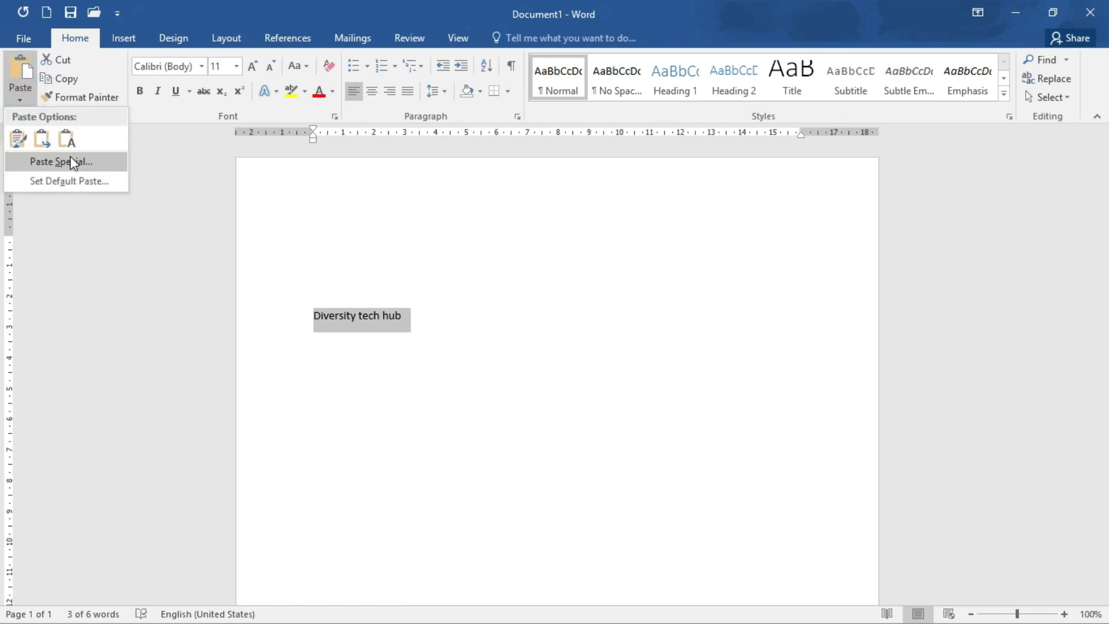
{"action": "left_click", "coordinate": [445, 311]}
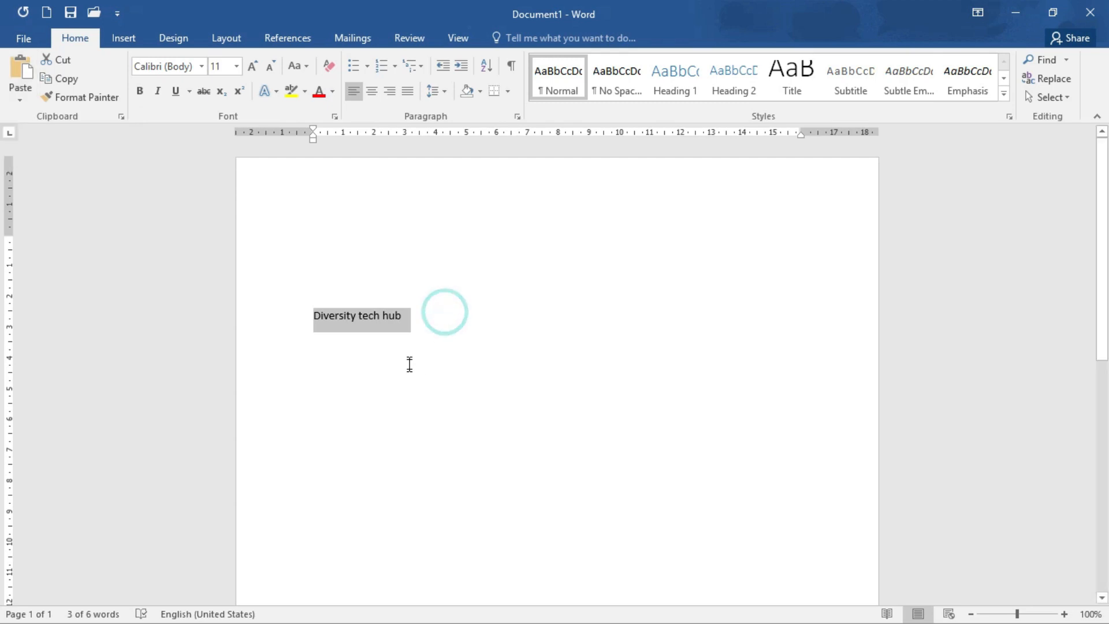
{"action": "left_click", "coordinate": [415, 332]}
{"action": "left_click", "coordinate": [312, 251]}
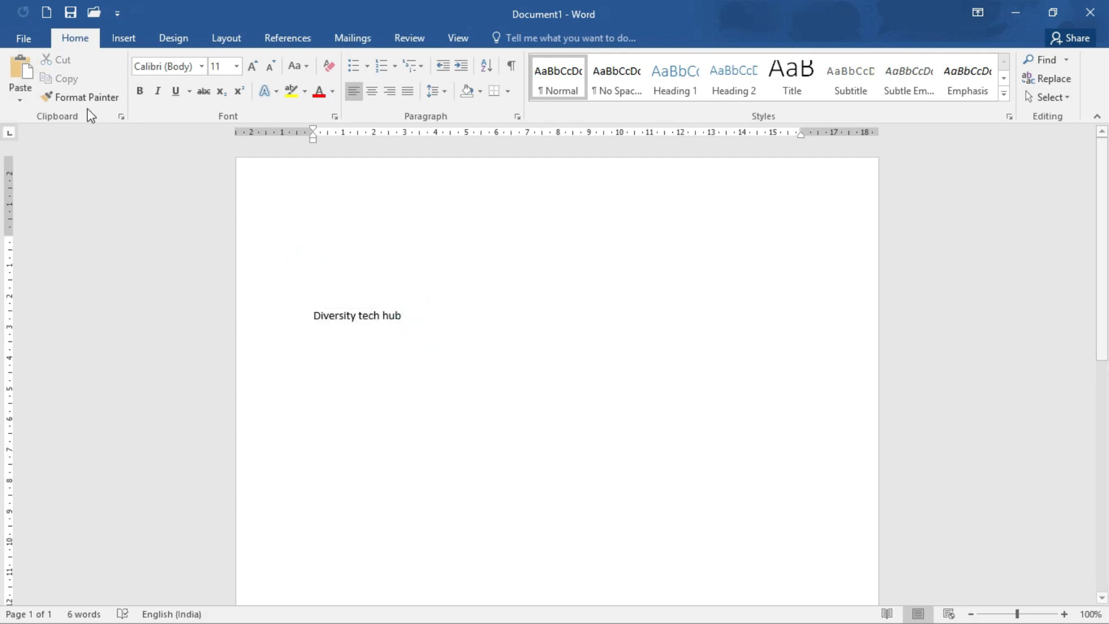
{"action": "left_click", "coordinate": [19, 100]}
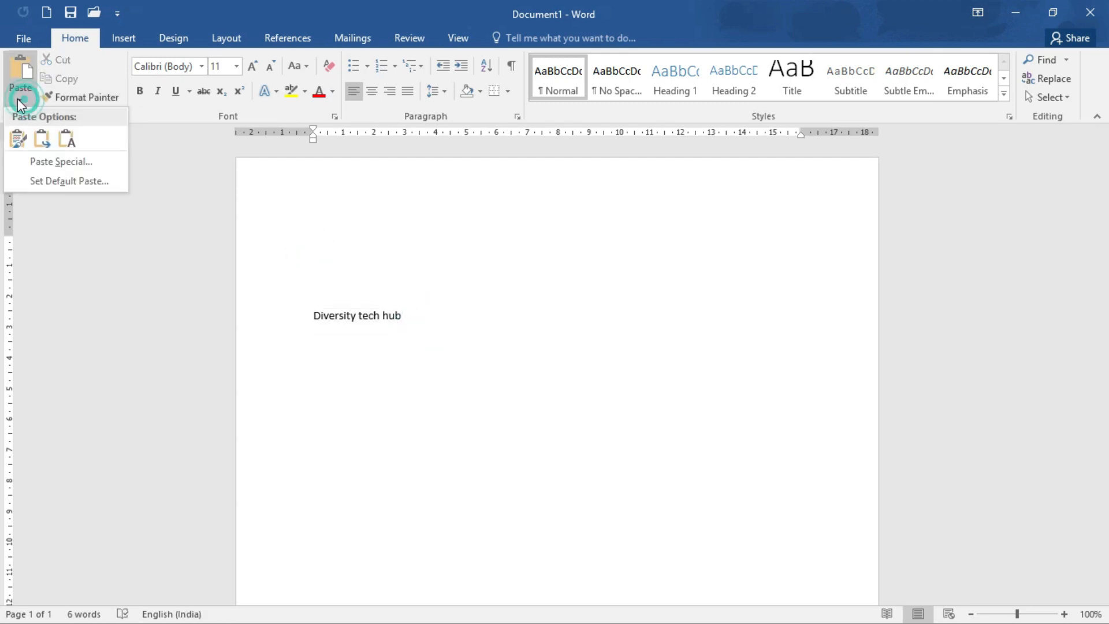
{"action": "left_click", "coordinate": [41, 165]}
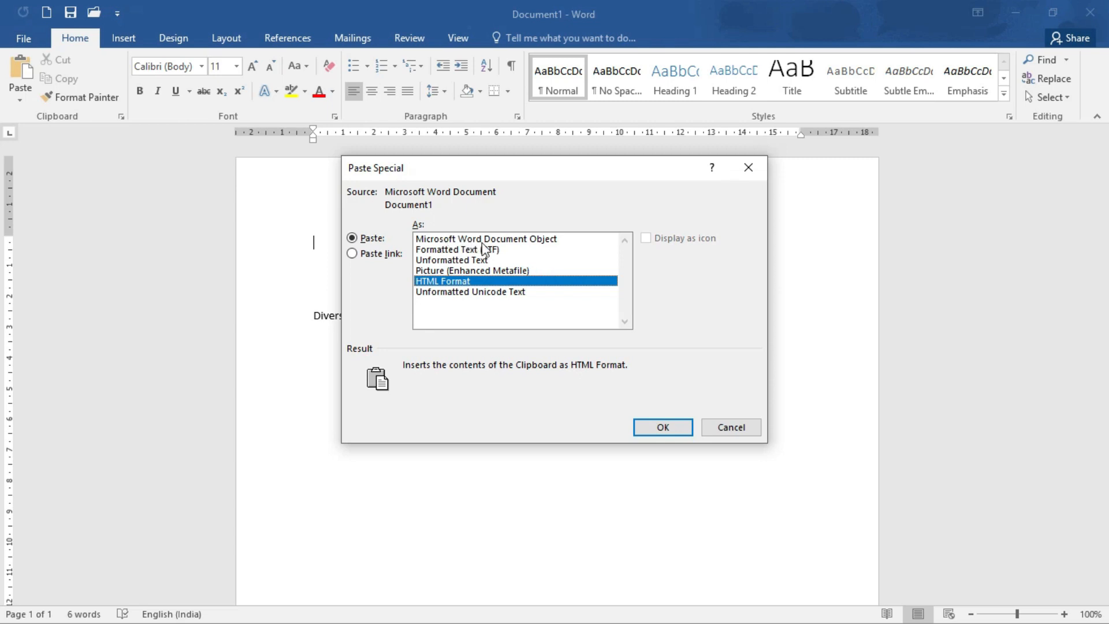
{"action": "key", "text": "Escape"}
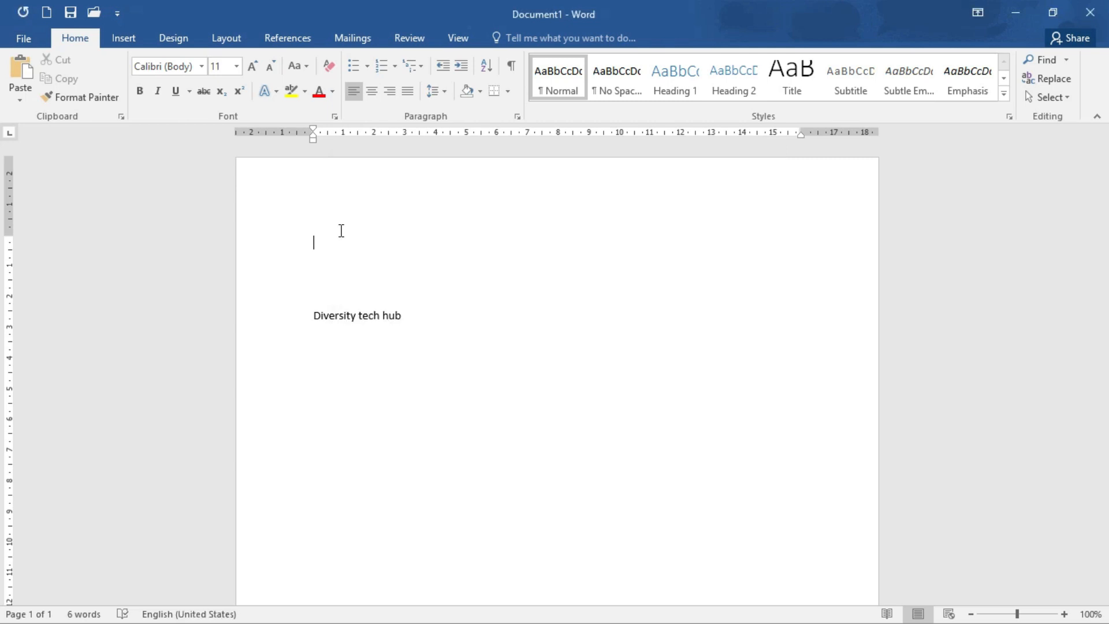
- Paste the copied "Diversity tech hub" line on the first line as a Microsoft Word Document Object with Paste Special
{"action": "left_click", "coordinate": [28, 91]}
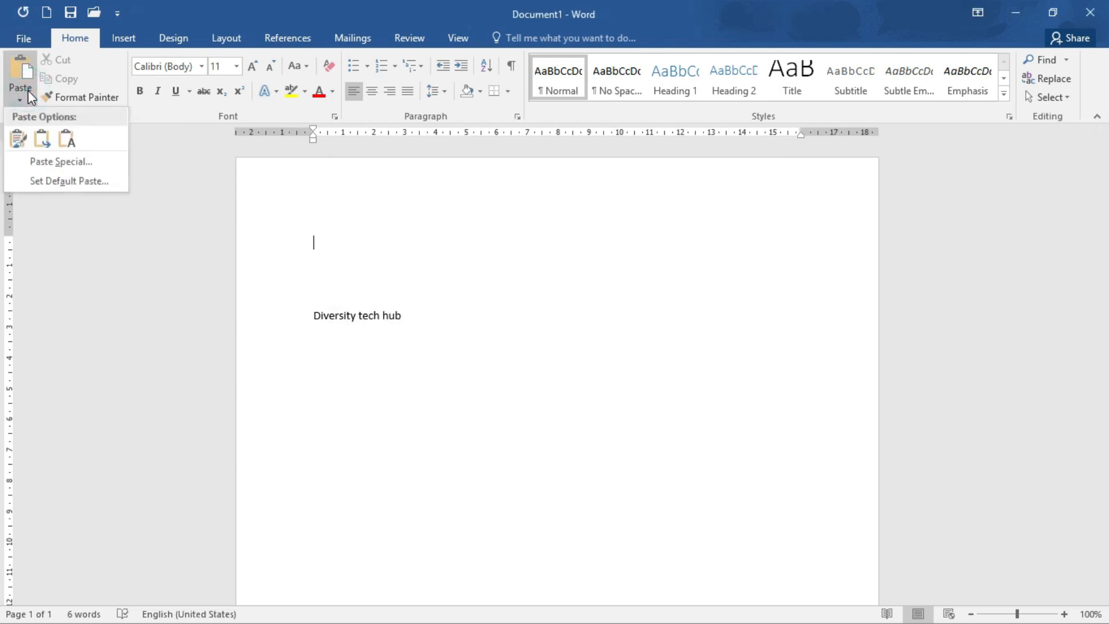
{"action": "left_click", "coordinate": [97, 160]}
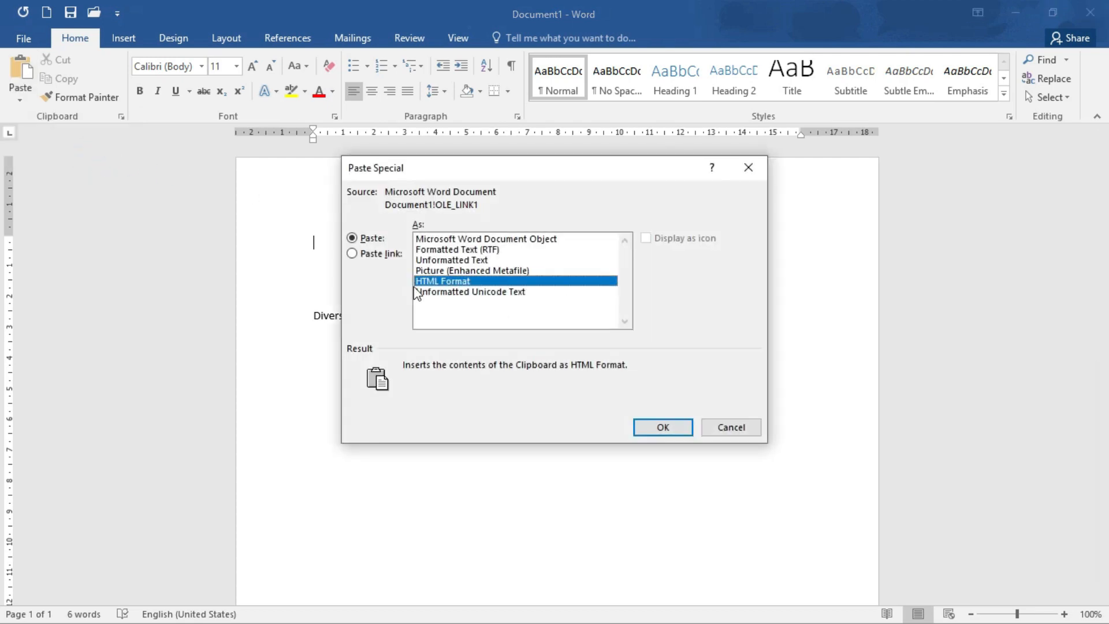
{"action": "left_click", "coordinate": [487, 239]}
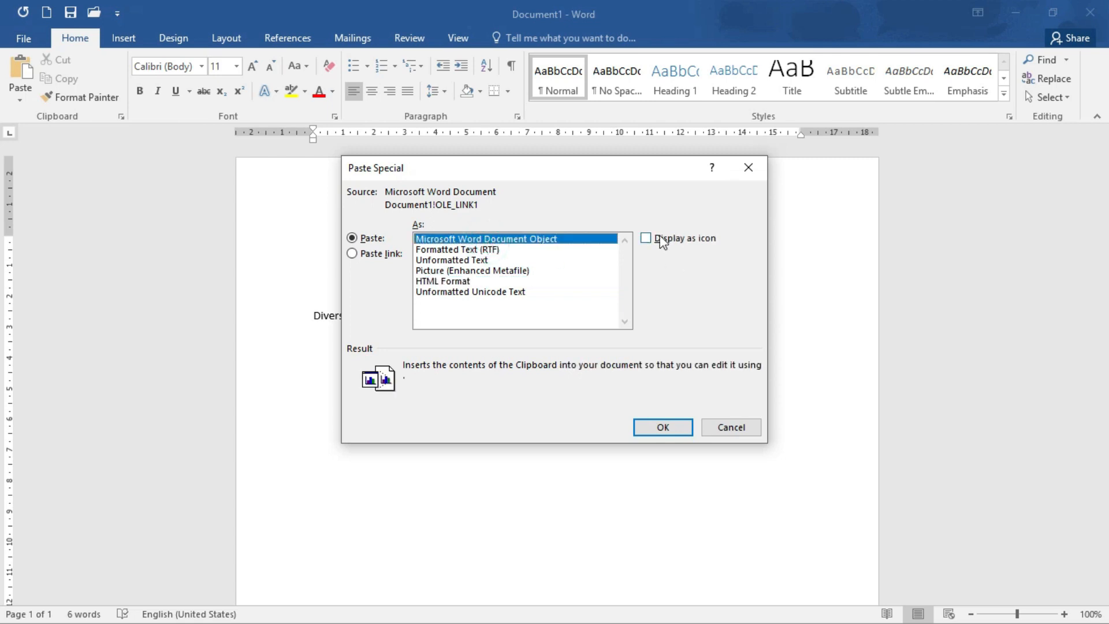
{"action": "left_click", "coordinate": [662, 428]}
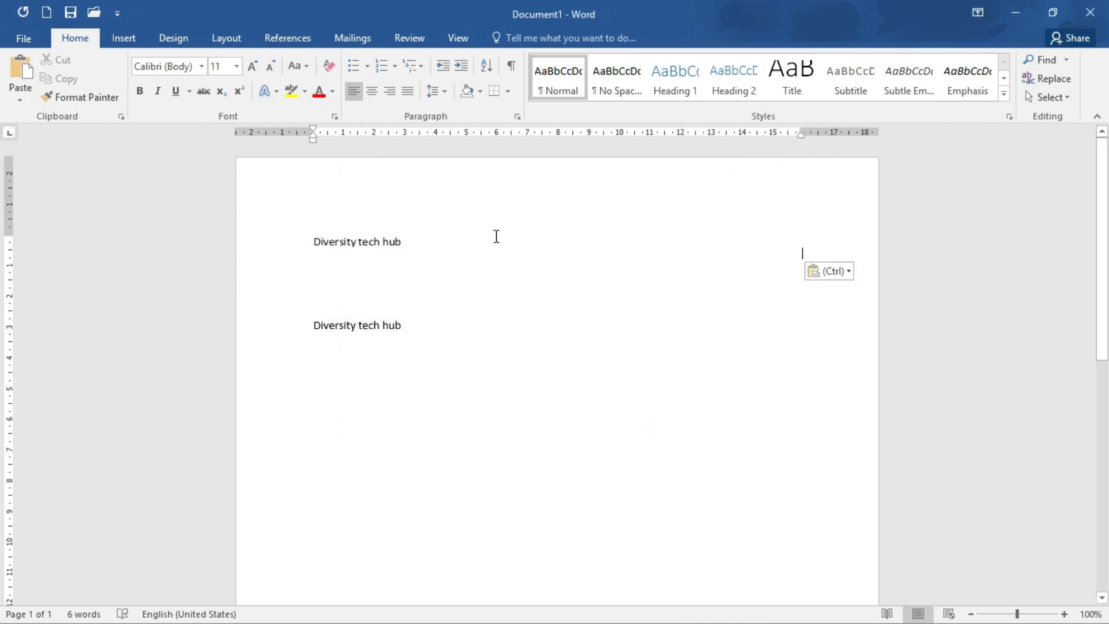
- Open the embedded "Diversity tech hub" object, close it, and compare how it behaves with the ordinary text line below
{"action": "left_click", "coordinate": [408, 241]}
{"action": "double_click", "coordinate": [353, 245]}
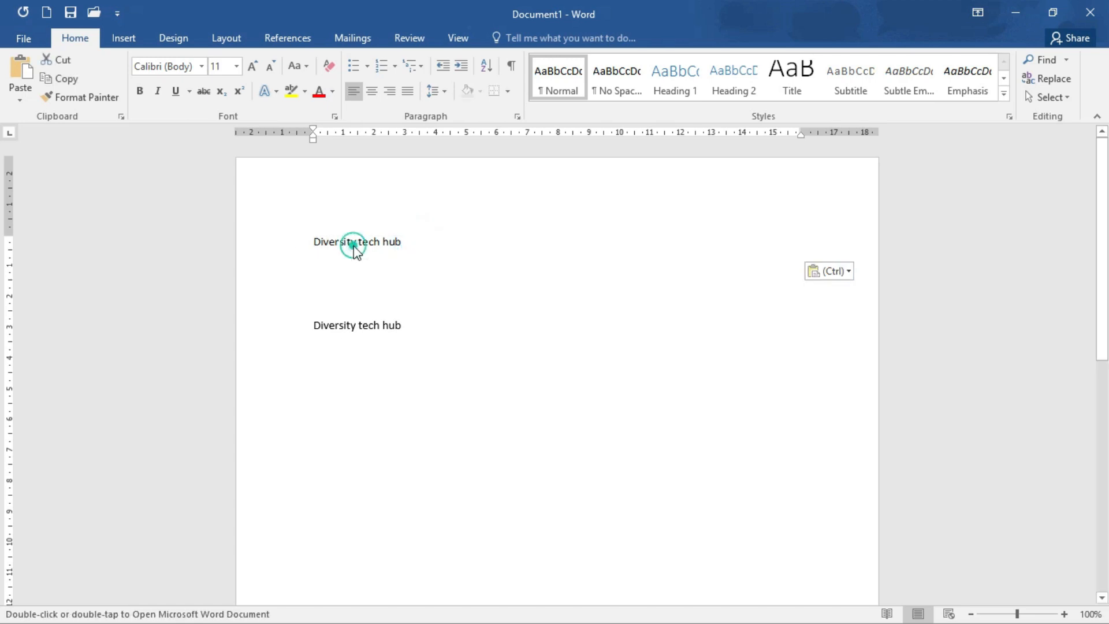
{"action": "left_click", "coordinate": [544, 411]}
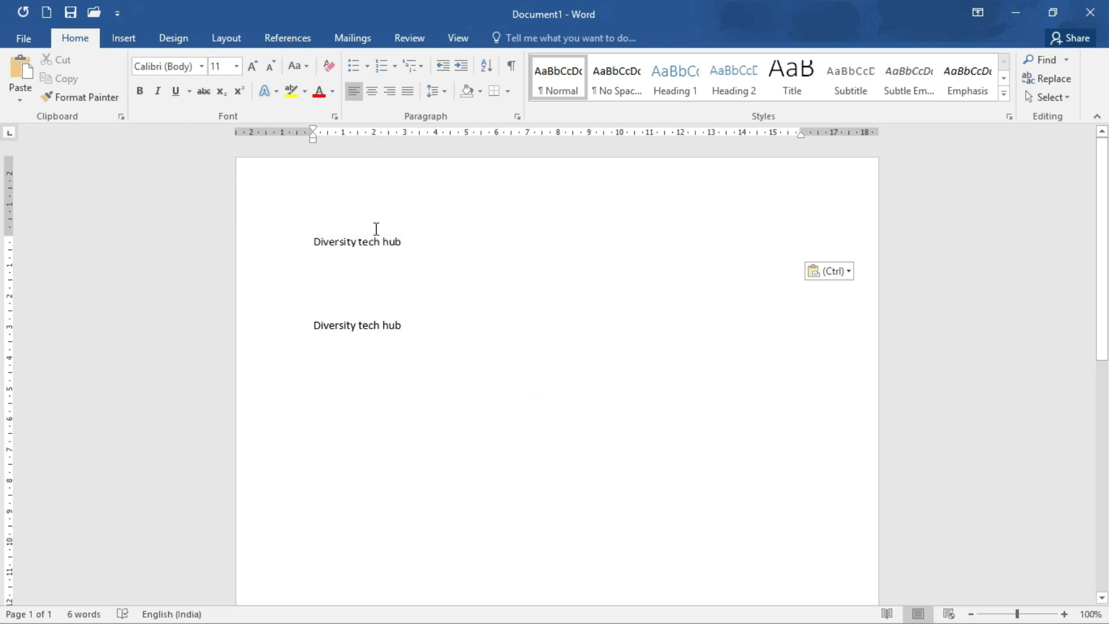
{"action": "double_click", "coordinate": [388, 242]}
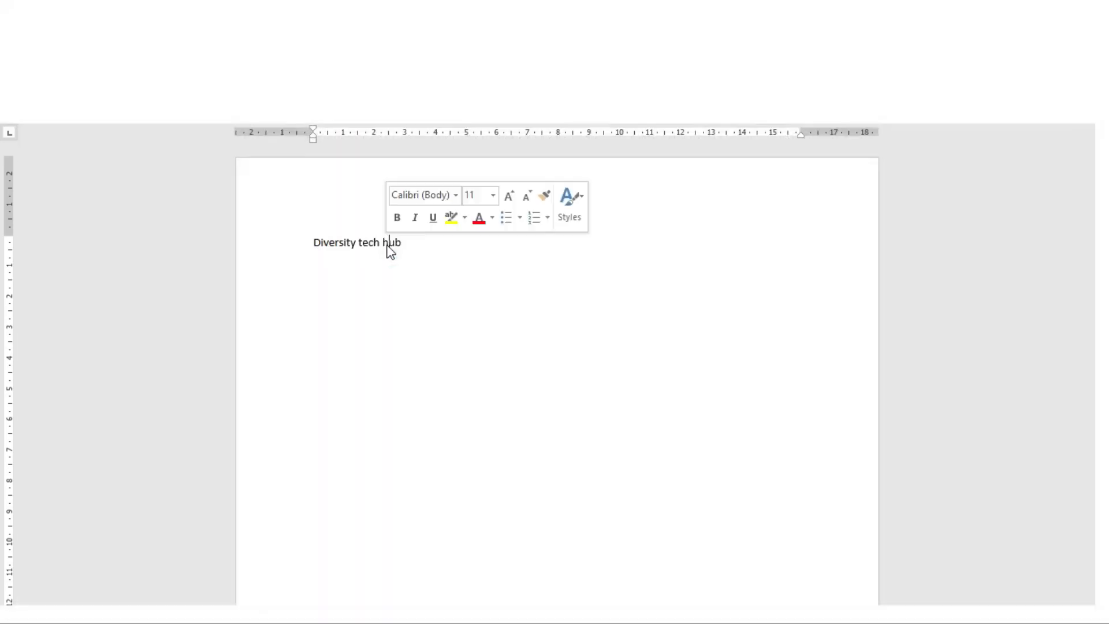
{"action": "left_click", "coordinate": [425, 256]}
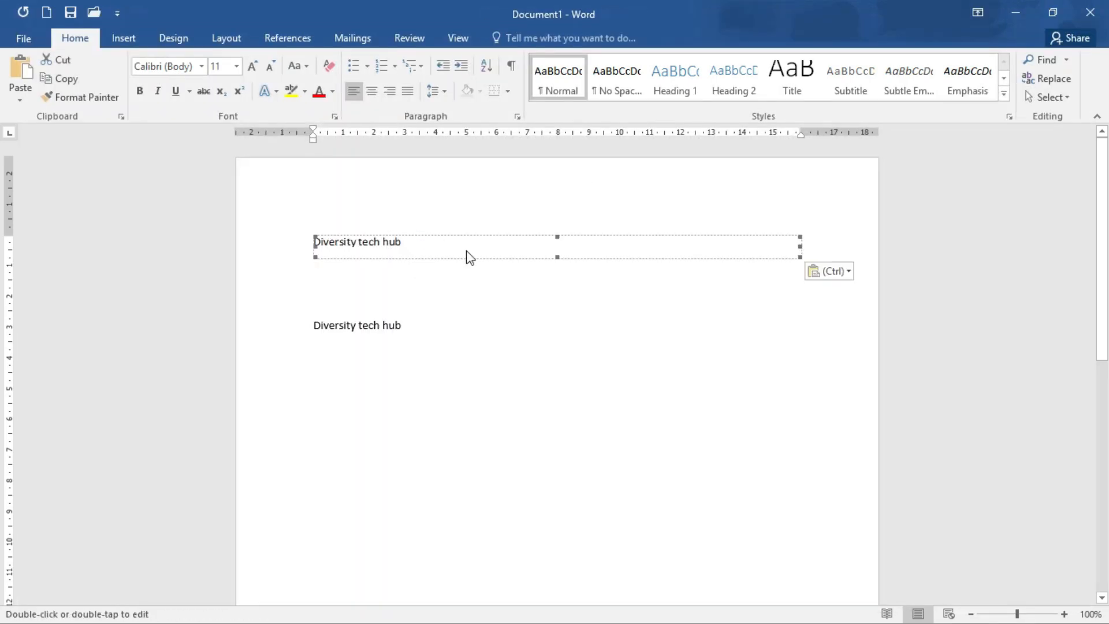
{"action": "left_click", "coordinate": [418, 324]}
{"action": "left_click", "coordinate": [390, 327]}
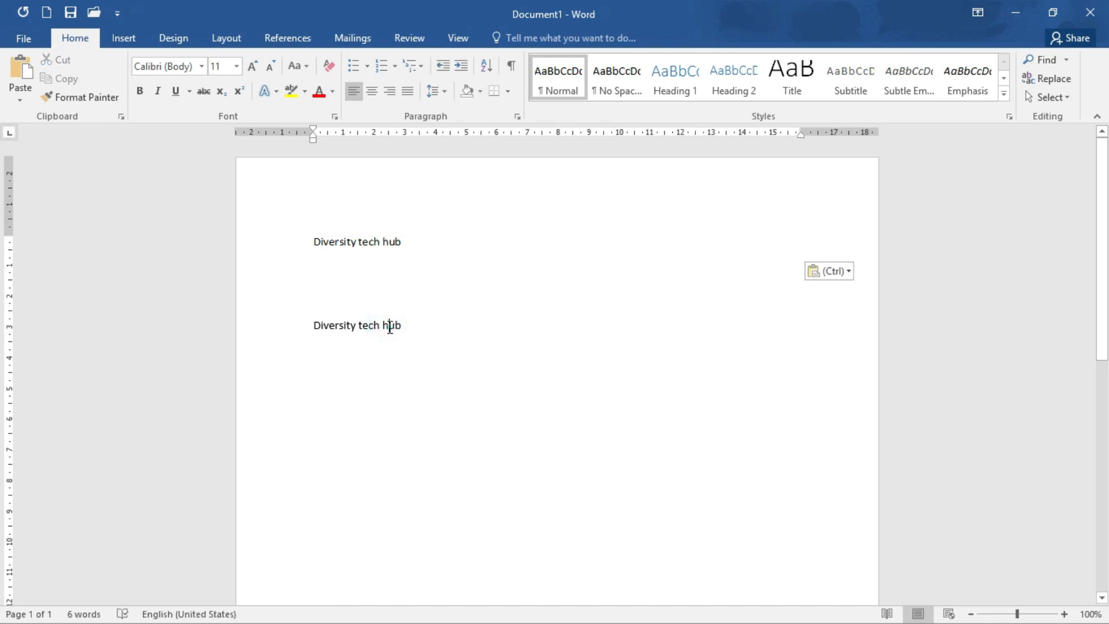
{"action": "left_click", "coordinate": [371, 325]}
{"action": "double_click", "coordinate": [404, 324]}
{"action": "left_click", "coordinate": [404, 325]}
{"action": "left_click", "coordinate": [418, 239]}
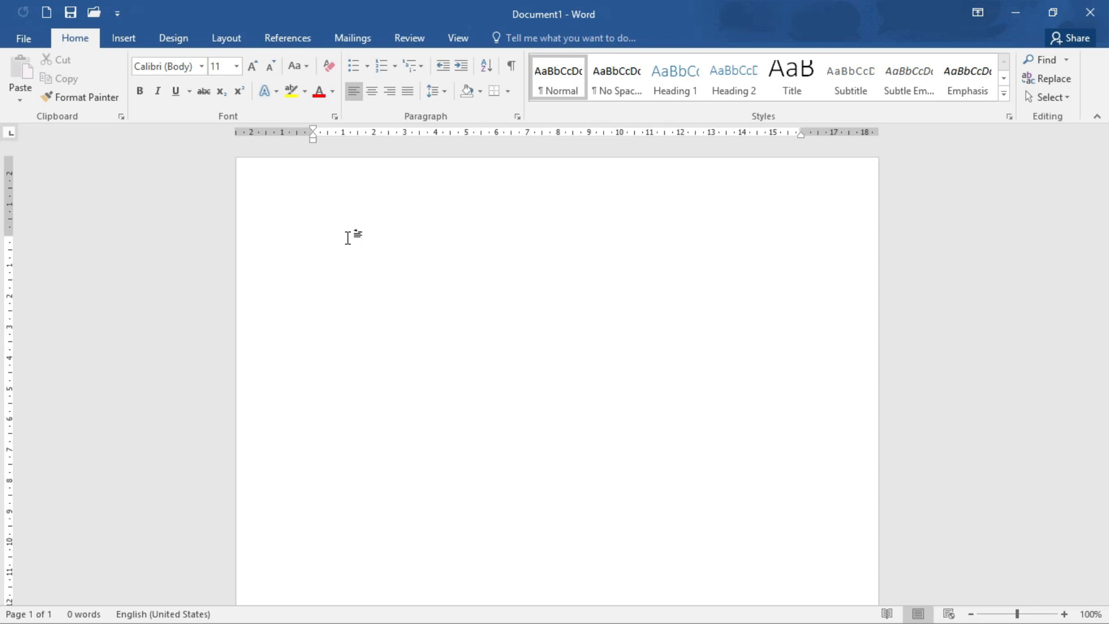
- Enter "Diversity tech hub" on the blank page and enlarge the line to 16 pt
{"action": "type", "text": "Diversity "}
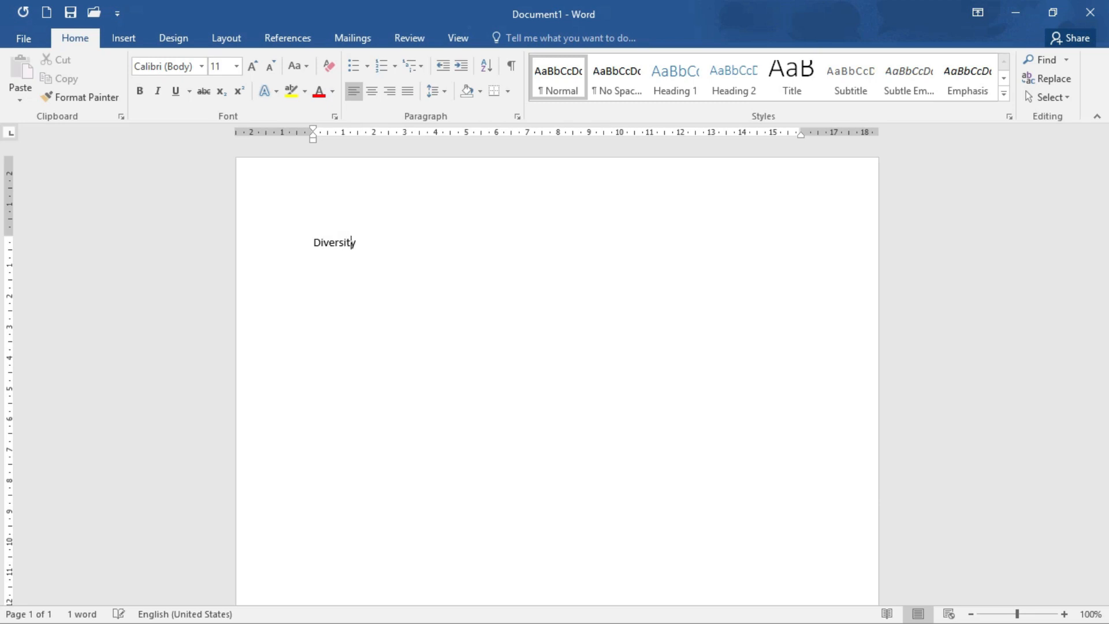
{"action": "type", "text": "tech hub"}
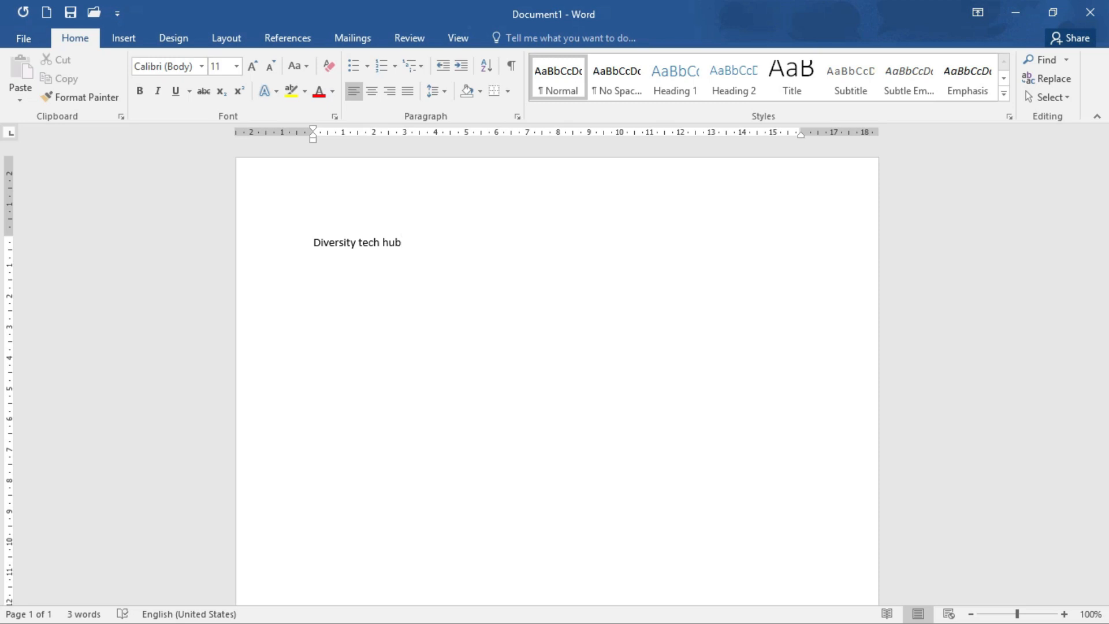
{"action": "triple_click", "coordinate": [348, 238]}
{"action": "key", "text": "ctrl+shift+period"}
{"action": "key", "text": "ctrl+shift+period"}
{"action": "key", "text": "ctrl+shift+period"}
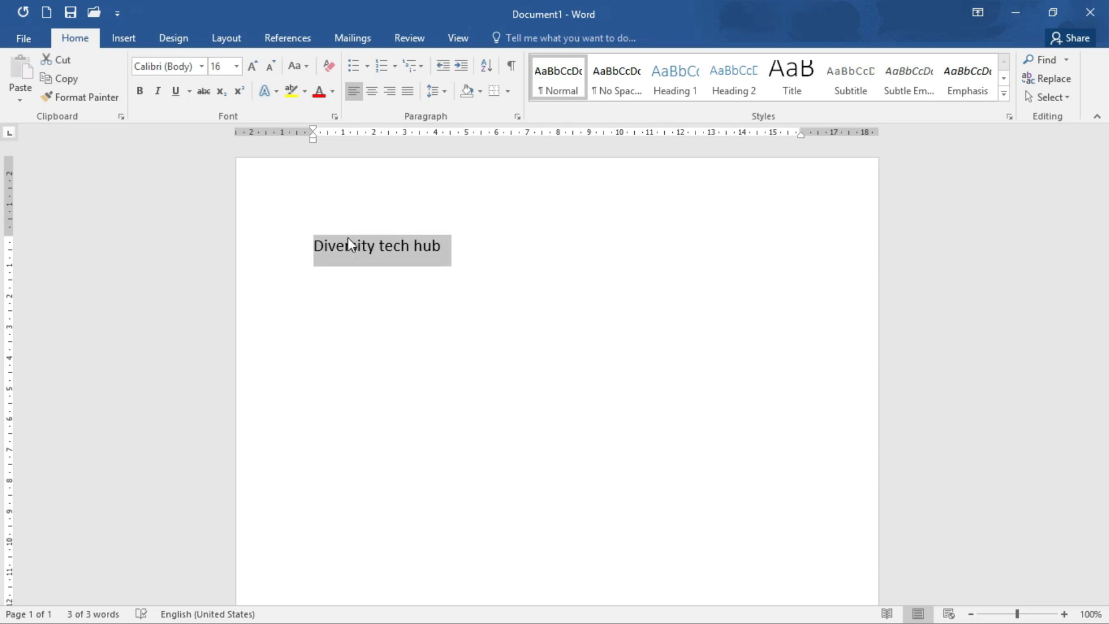
- Copy the "Diversity tech hub" line and paste it six times directly below the original
{"action": "key", "text": "ctrl+c"}
{"action": "key", "text": "Right"}
{"action": "key", "text": "ctrl+v"}
{"action": "key", "text": "ctrl+v"}
{"action": "key", "text": "ctrl+v"}
{"action": "key", "text": "ctrl+v"}
{"action": "key", "text": "ctrl+v"}
{"action": "key", "text": "ctrl+v"}
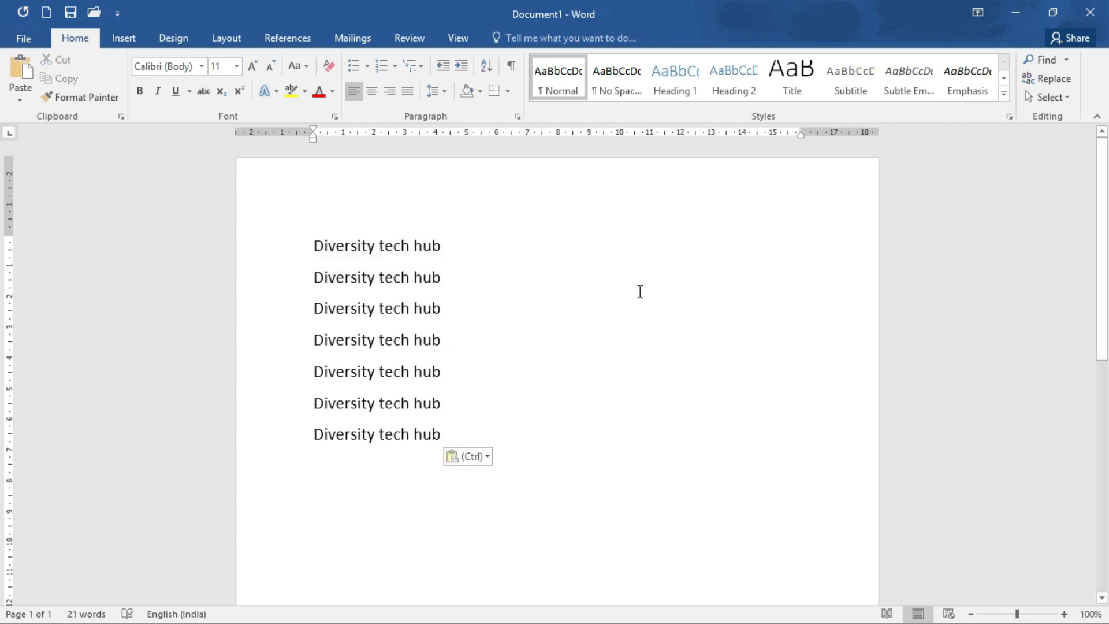
- Leave a blank line after the list and paste five more copies of "Diversity tech hub" below it
{"action": "key", "text": "Return"}
{"action": "key", "text": "ctrl+v"}
{"action": "key", "text": "ctrl+v"}
{"action": "key", "text": "ctrl+v"}
{"action": "key", "text": "ctrl+v"}
{"action": "key", "text": "ctrl+v"}
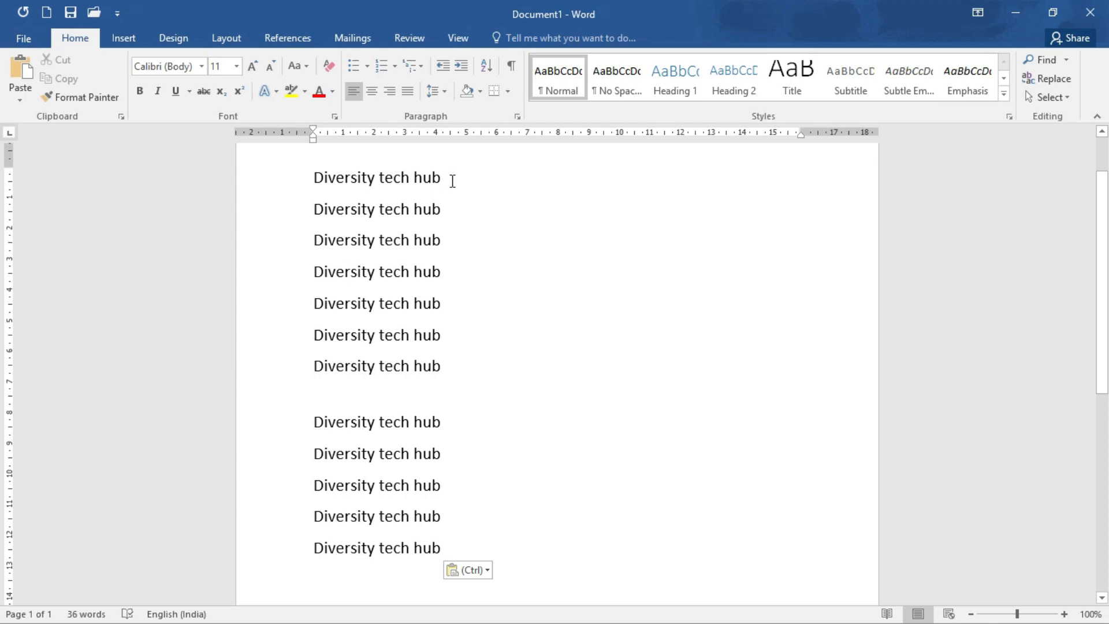
- Highlight the first four "Diversity tech hub" lines in yellow
{"action": "left_click_drag", "start_coordinate": [451, 275], "coordinate": [310, 196]}
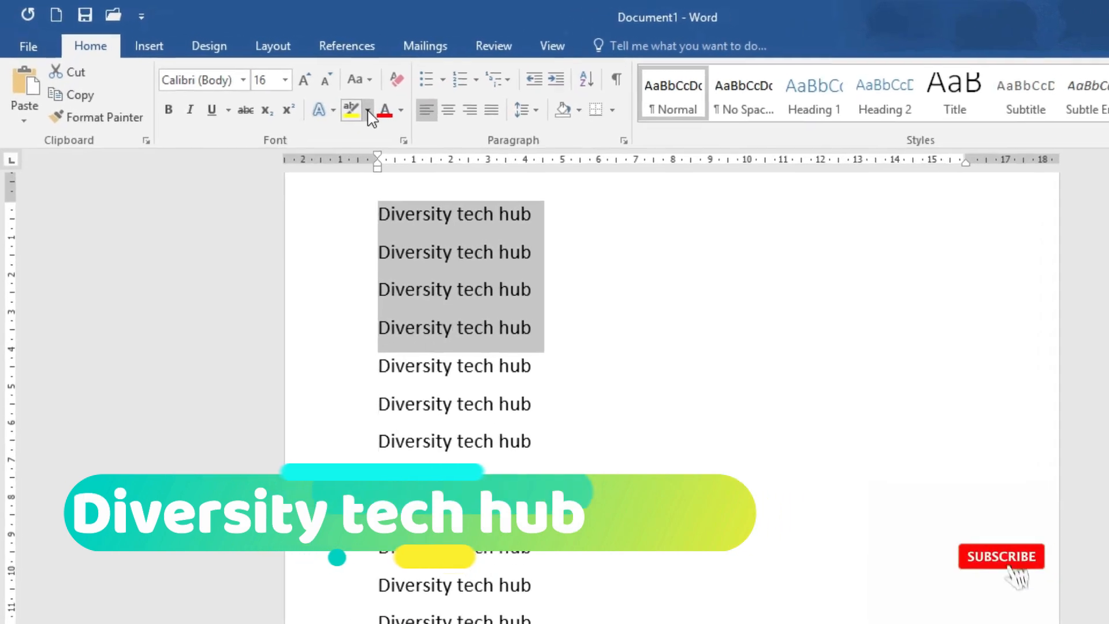
{"action": "left_click", "coordinate": [368, 113]}
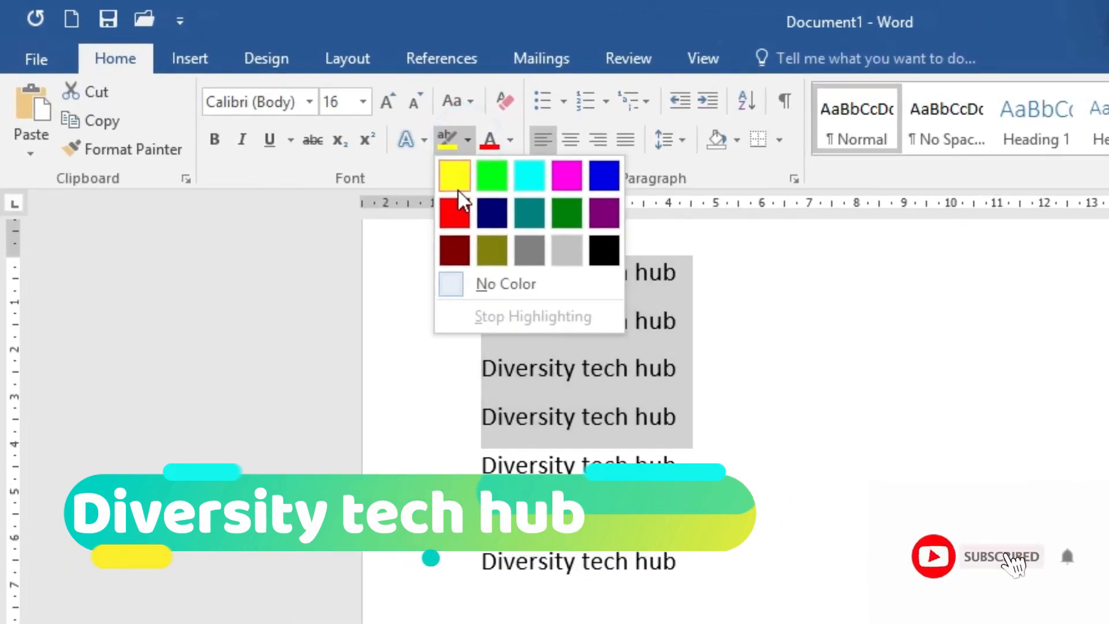
{"action": "left_click", "coordinate": [358, 143]}
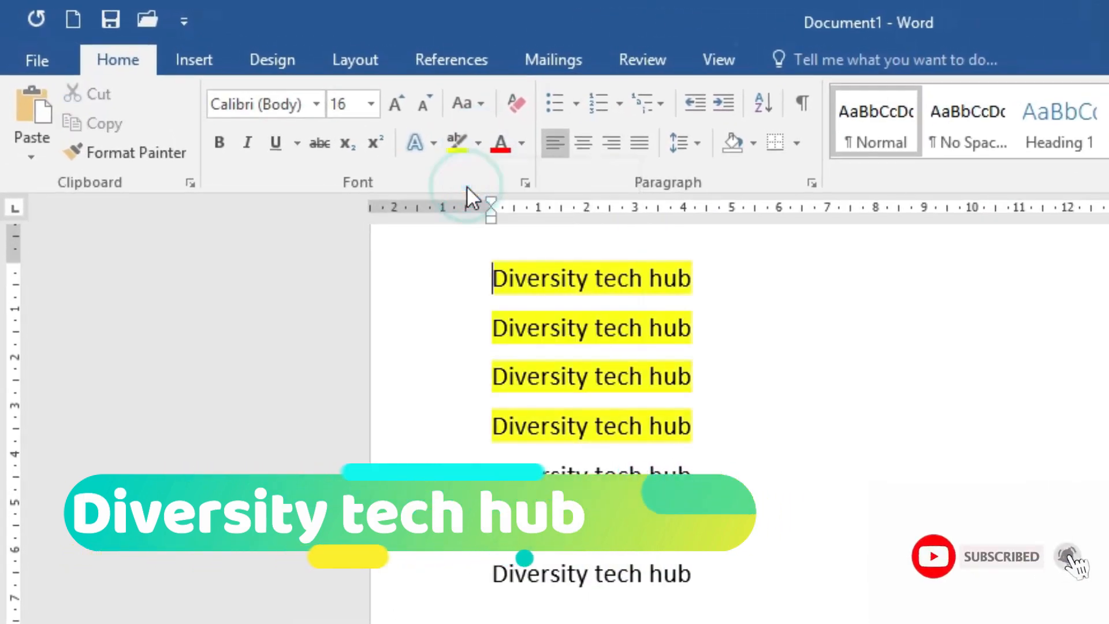
{"action": "left_click", "coordinate": [523, 145]}
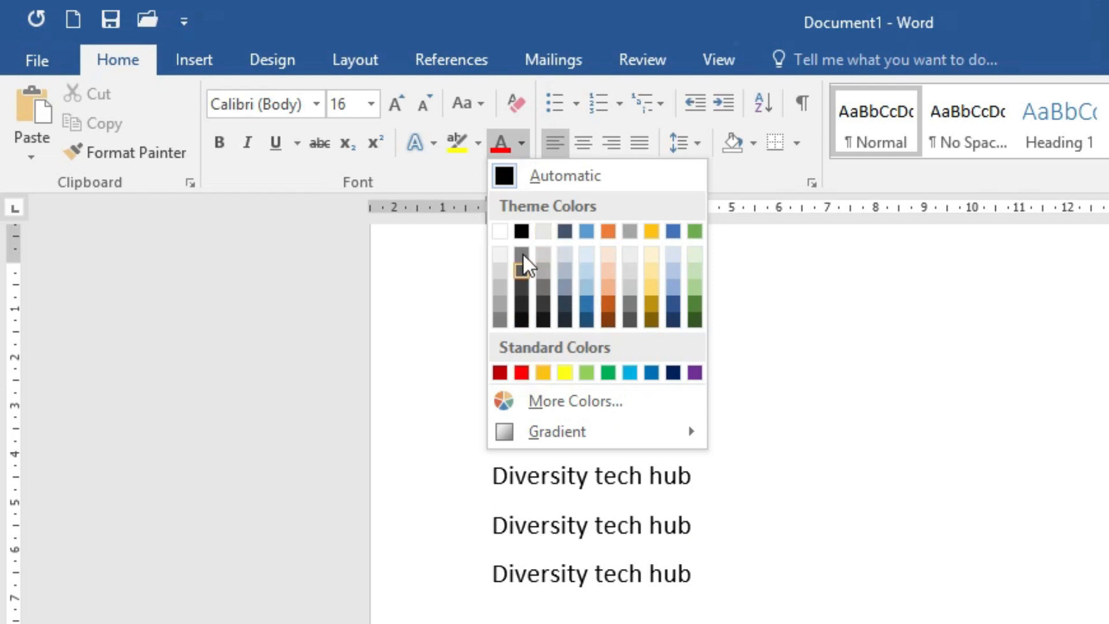
{"action": "left_click", "coordinate": [522, 233]}
{"action": "left_click", "coordinate": [652, 373]}
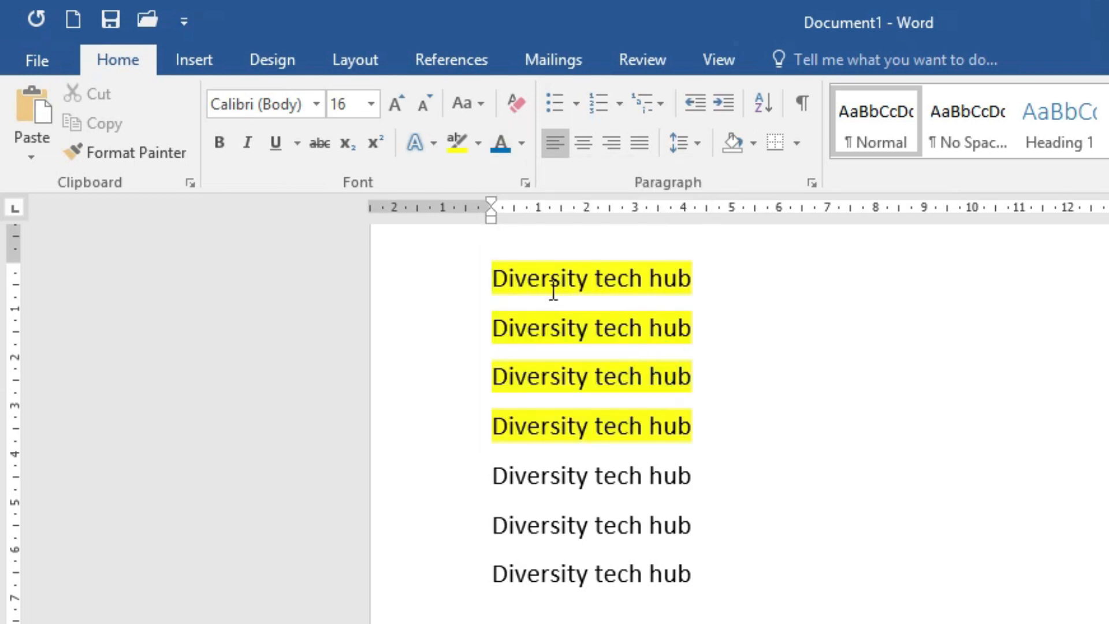
- Change the font colour of the four yellow-highlighted lines to the darker blue theme colour
{"action": "left_click_drag", "start_coordinate": [713, 436], "coordinate": [519, 280]}
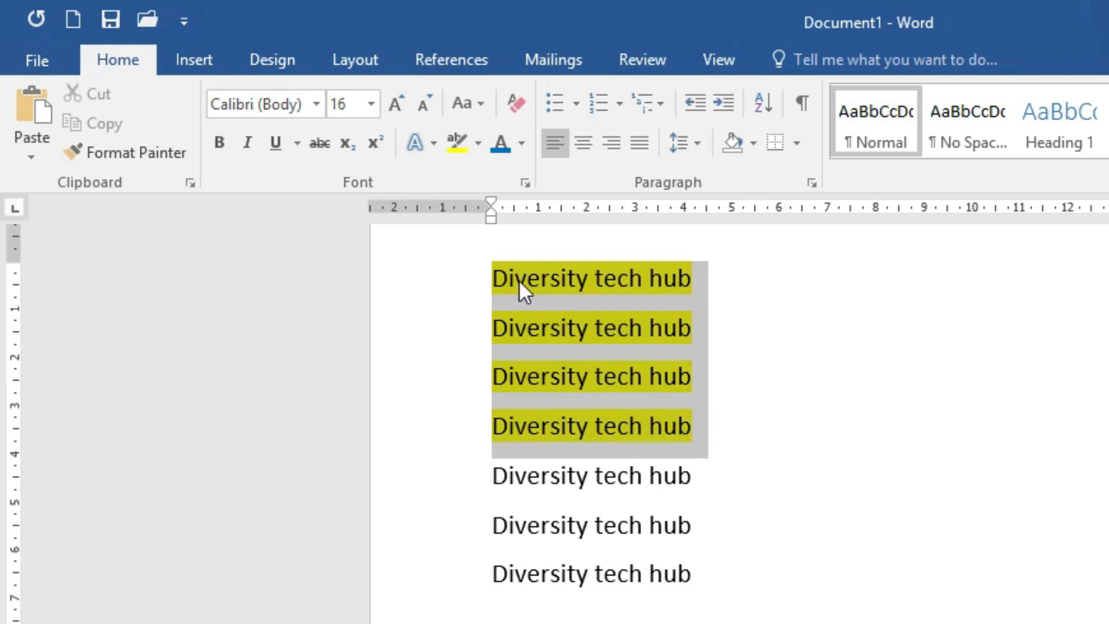
{"action": "left_click", "coordinate": [519, 143]}
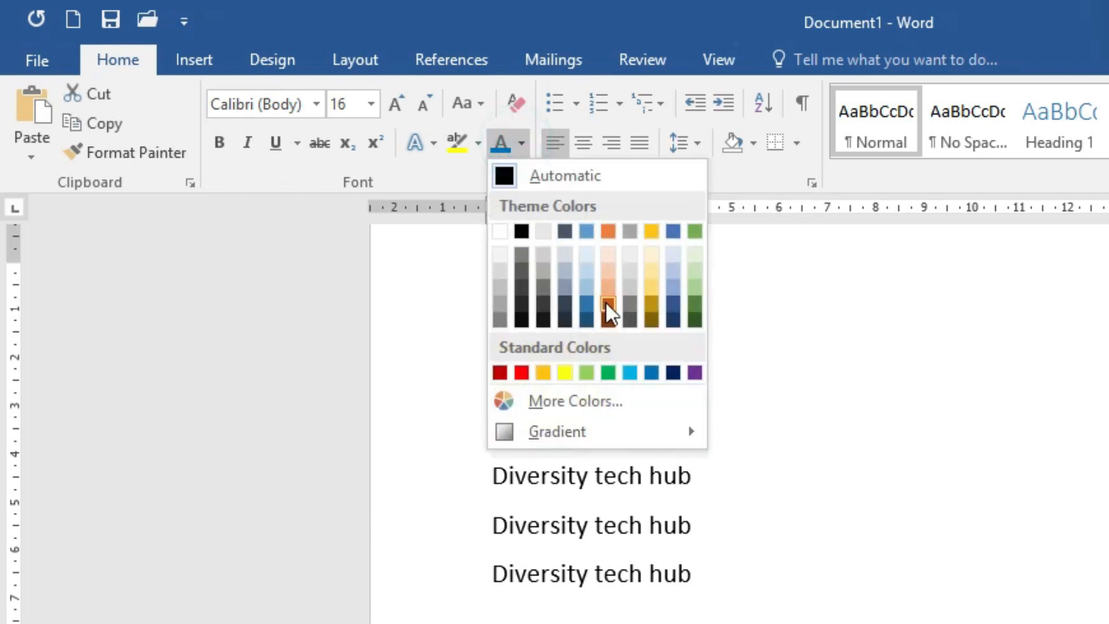
{"action": "left_click", "coordinate": [591, 305]}
{"action": "left_click", "coordinate": [802, 357]}
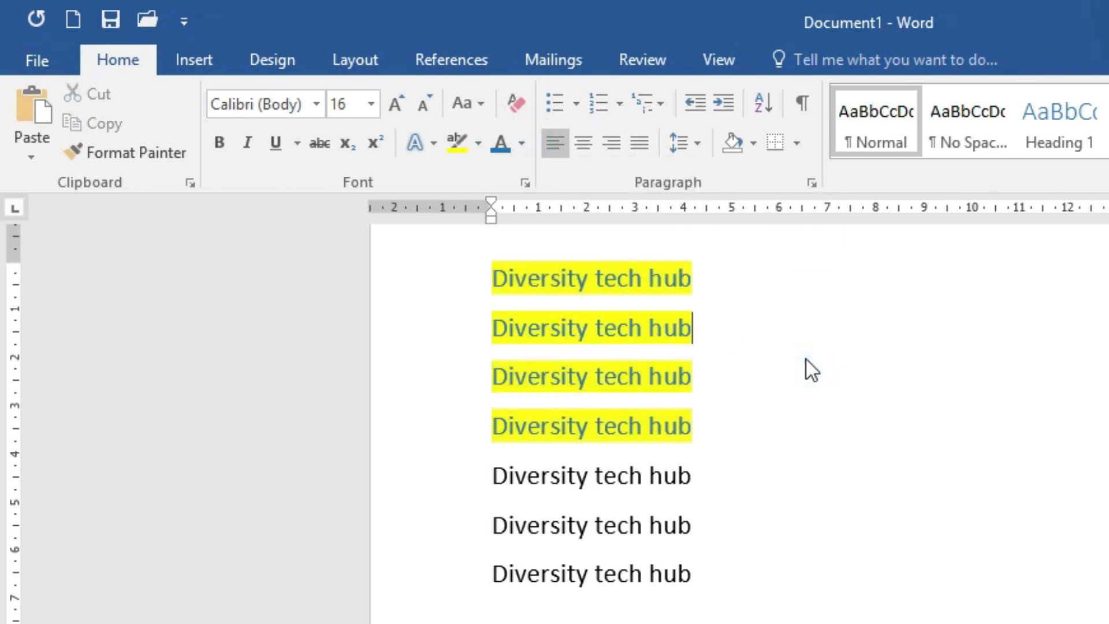
- Make the four highlighted lines bold, italic and underlined
{"action": "left_click_drag", "start_coordinate": [702, 430], "coordinate": [522, 291]}
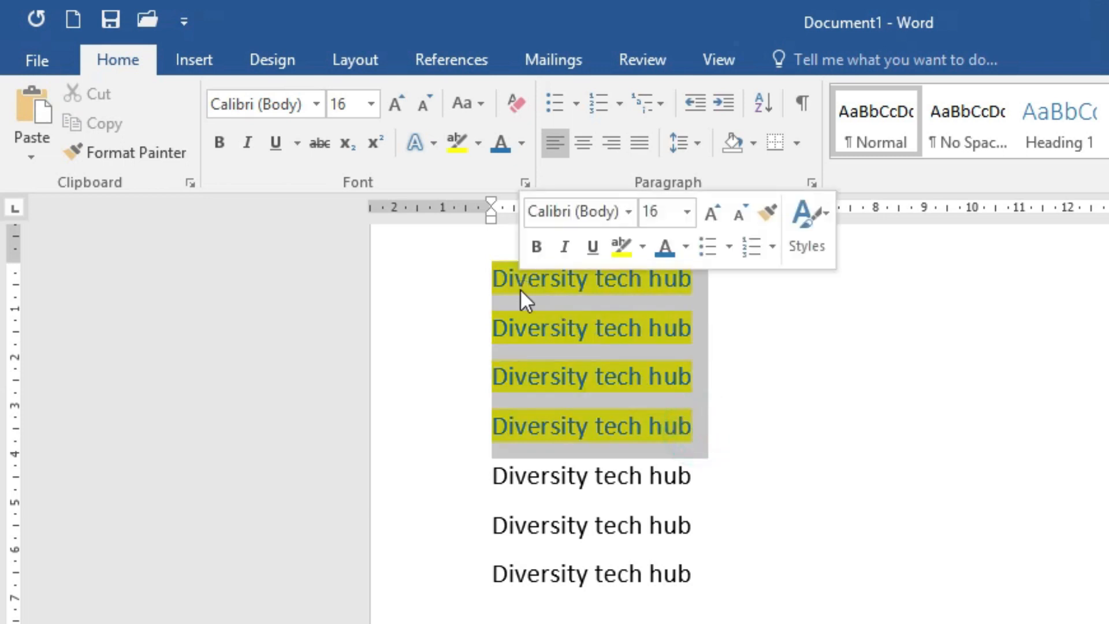
{"action": "left_click", "coordinate": [234, 145]}
{"action": "left_click", "coordinate": [245, 142]}
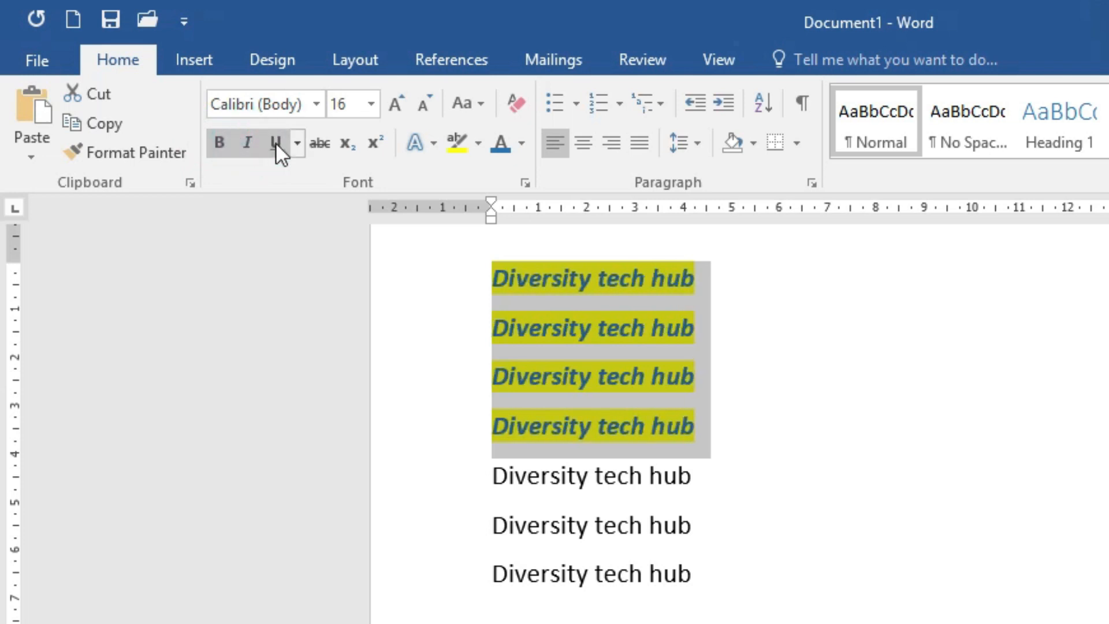
{"action": "left_click", "coordinate": [275, 142]}
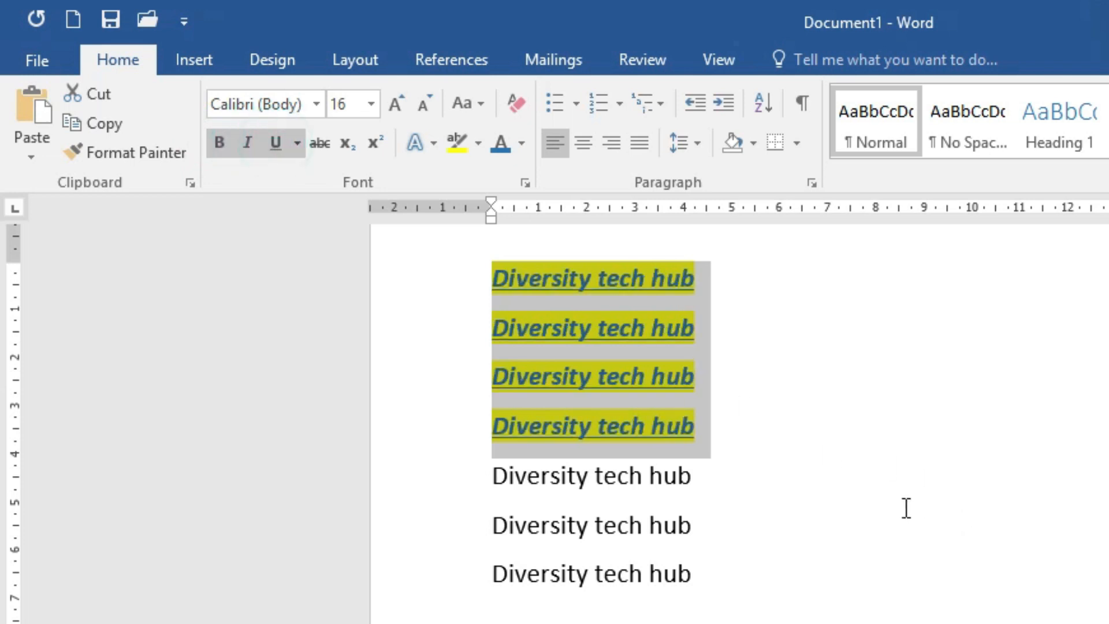
{"action": "left_click", "coordinate": [871, 497]}
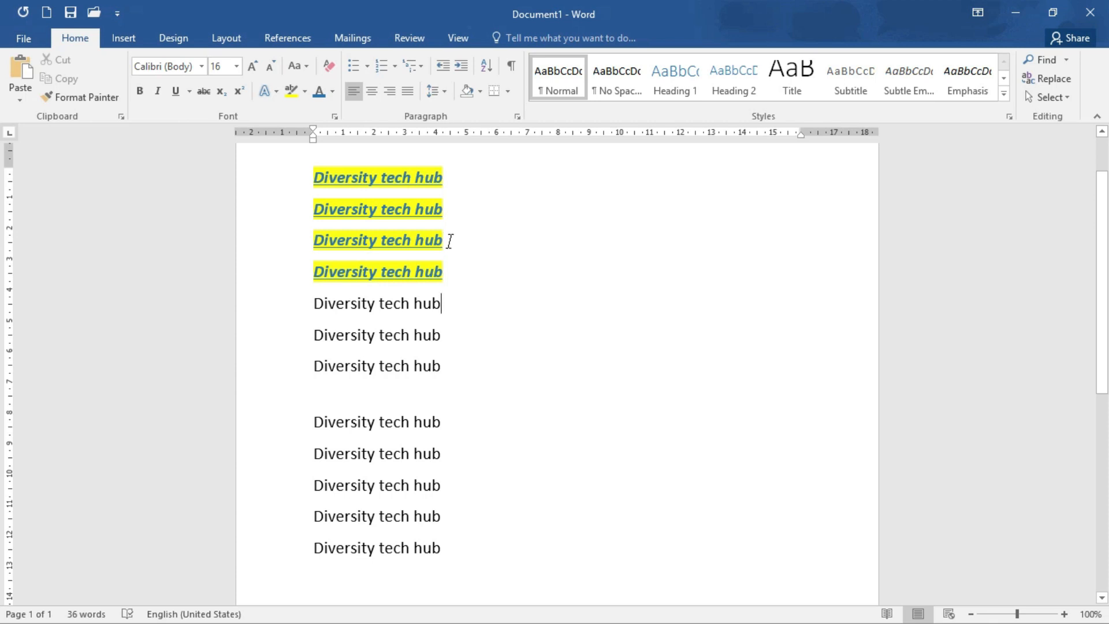
- Copy the formatting of the first four lines onto the fifth and sixth lines with Format Painter
{"action": "mouse_move", "coordinate": [455, 272]}
{"action": "left_mouse_down"}
{"action": "mouse_move", "coordinate": [327, 234]}
{"action": "mouse_move", "coordinate": [325, 190]}
{"action": "left_mouse_up"}
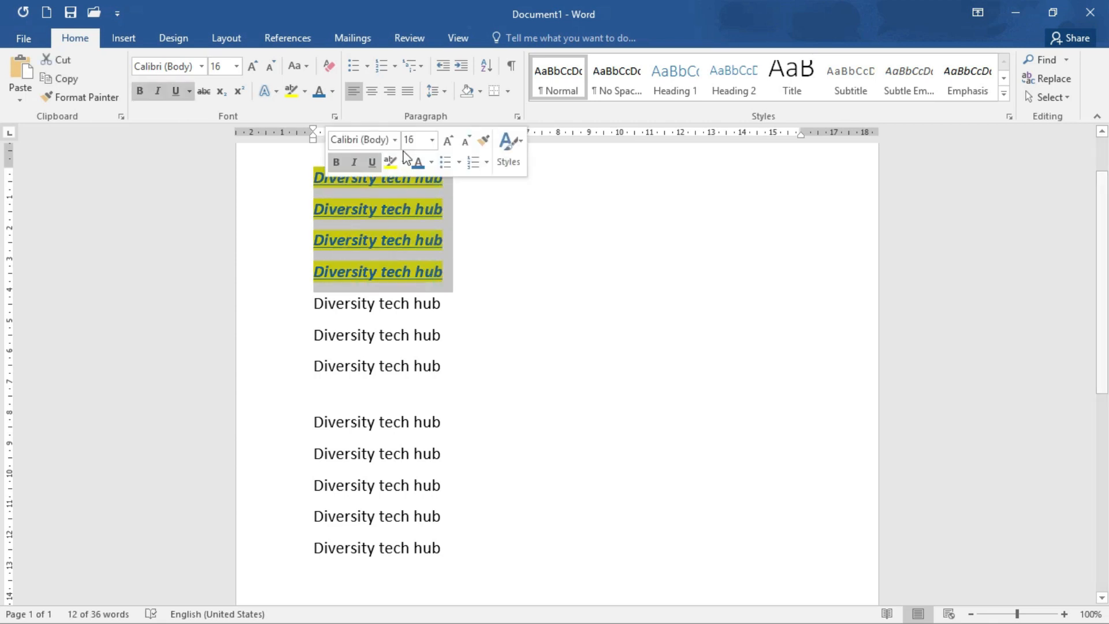
{"action": "left_click", "coordinate": [80, 96]}
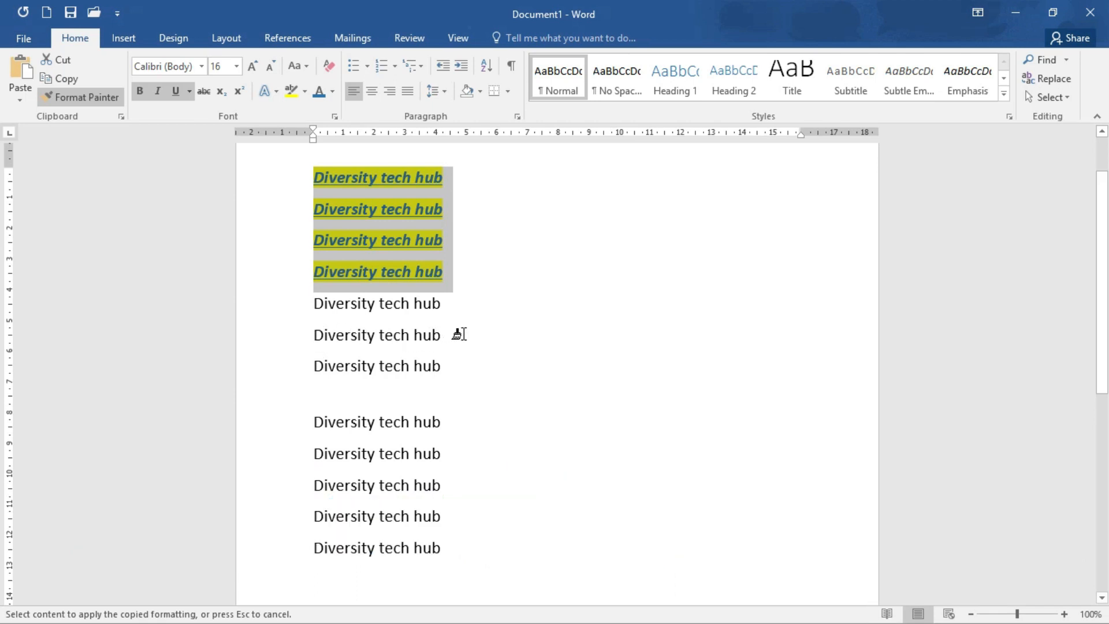
{"action": "mouse_move", "coordinate": [450, 334]}
{"action": "left_mouse_down"}
{"action": "mouse_move", "coordinate": [324, 330]}
{"action": "mouse_move", "coordinate": [331, 318]}
{"action": "left_mouse_up"}
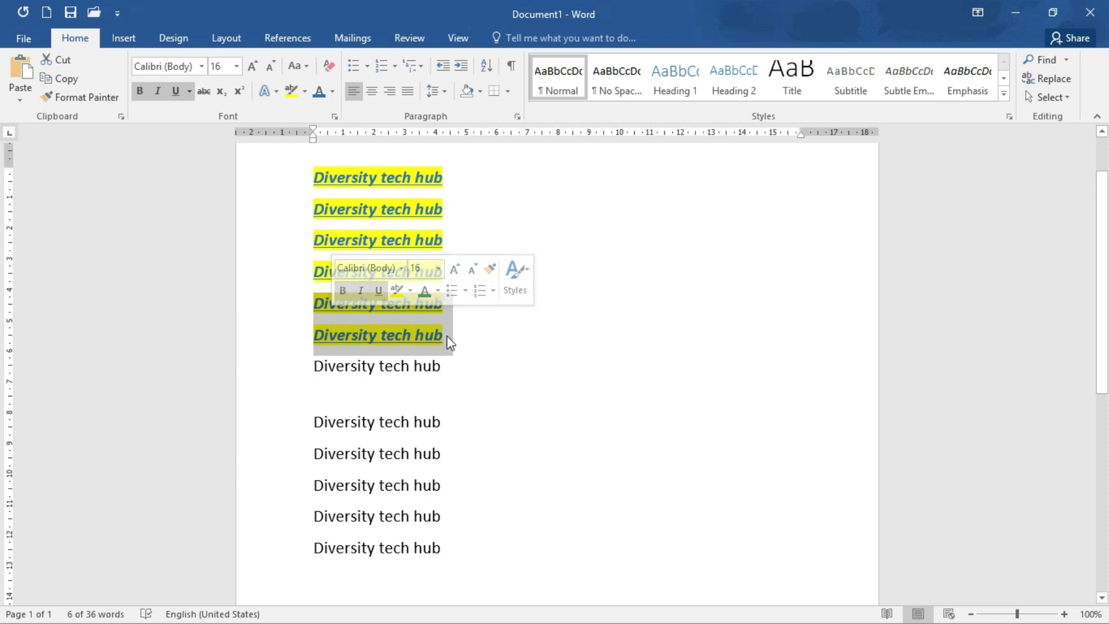
{"action": "left_click", "coordinate": [467, 344]}
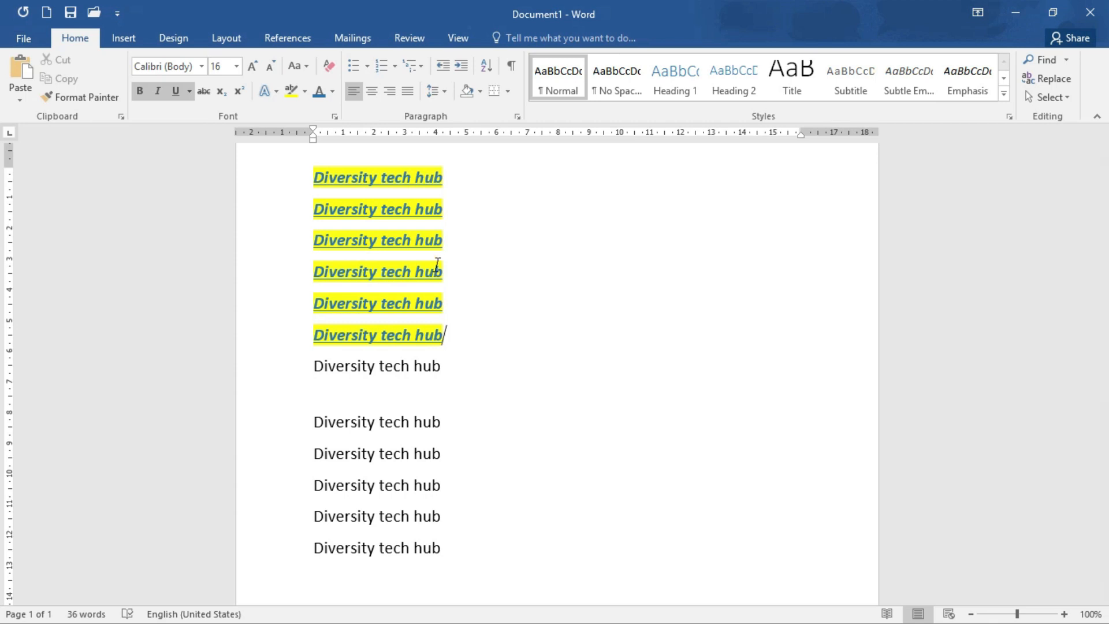
- Apply the same formatting to the seventh "Diversity tech hub" line with Format Painter, using the formatted lines above as source
{"action": "left_click_drag", "start_coordinate": [487, 280], "coordinate": [285, 205]}
{"action": "left_click", "coordinate": [101, 102]}
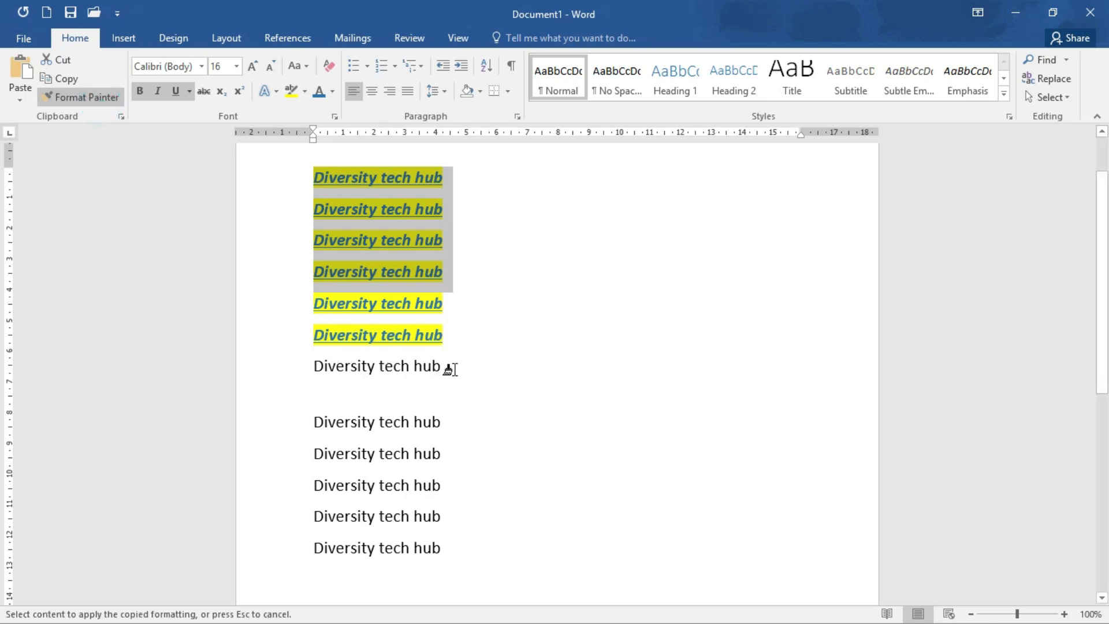
{"action": "mouse_move", "coordinate": [448, 367]}
{"action": "left_mouse_down"}
{"action": "mouse_move", "coordinate": [340, 372]}
{"action": "mouse_move", "coordinate": [349, 379]}
{"action": "left_mouse_up"}
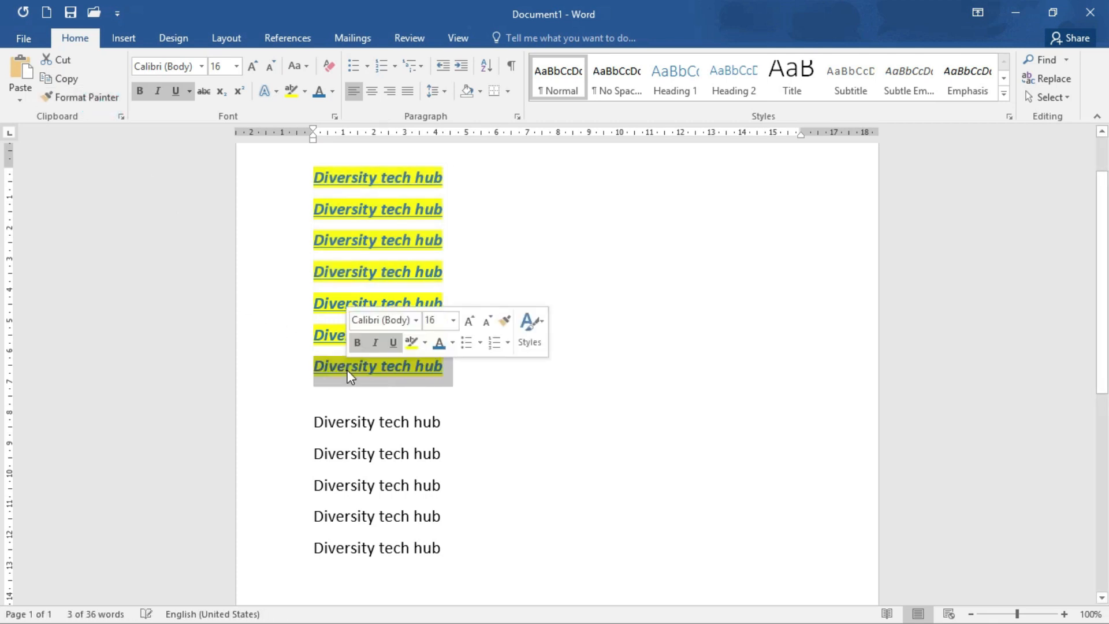
{"action": "left_click", "coordinate": [648, 359]}
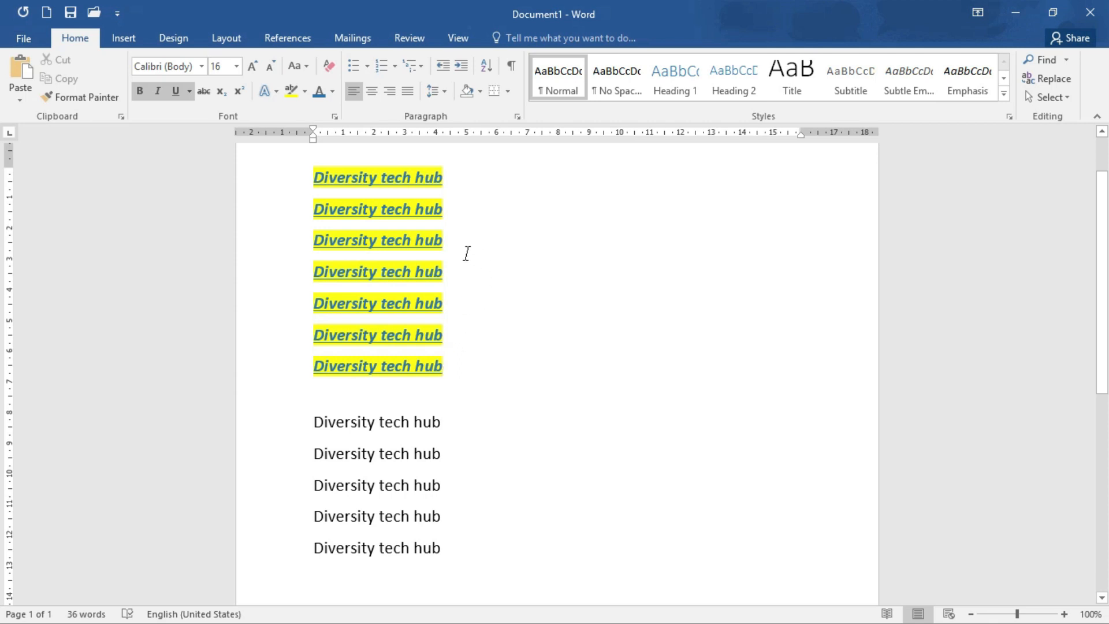
- Keep Format Painter active with the first three highlighted lines as source and apply it to the lower block's first, third and fifth lines
{"action": "left_click_drag", "start_coordinate": [457, 247], "coordinate": [322, 190]}
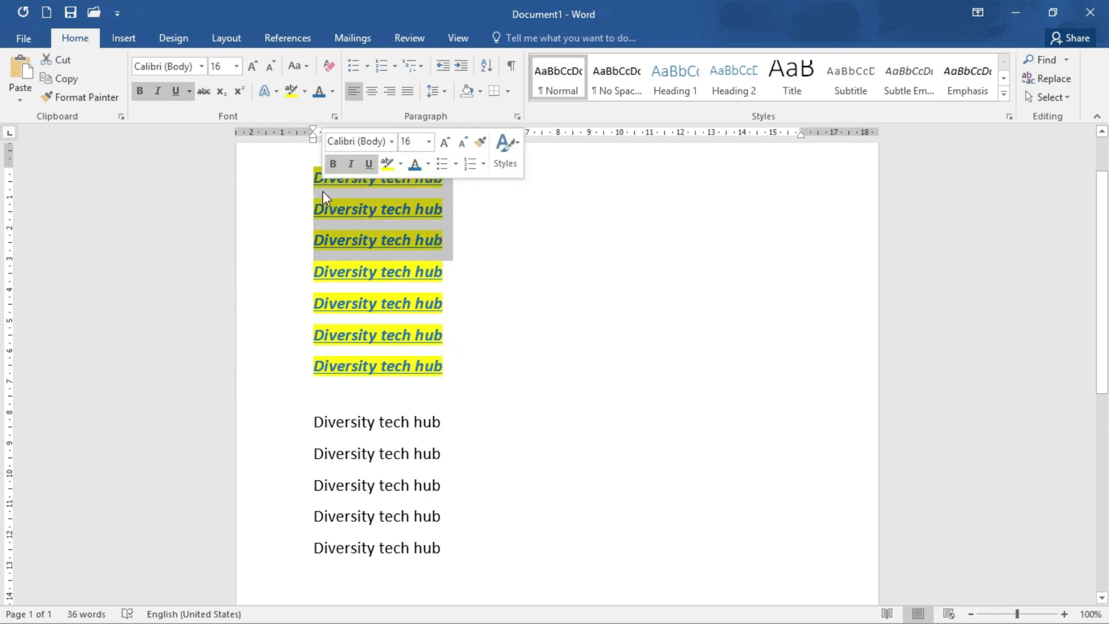
{"action": "left_click", "coordinate": [91, 99]}
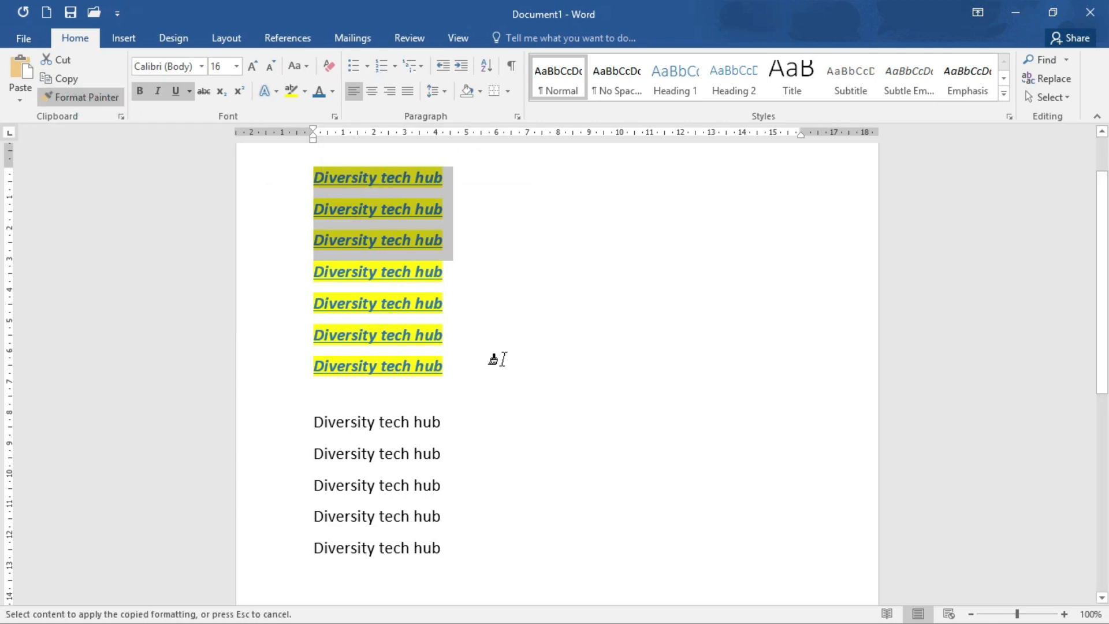
{"action": "left_click_drag", "start_coordinate": [447, 420], "coordinate": [331, 422]}
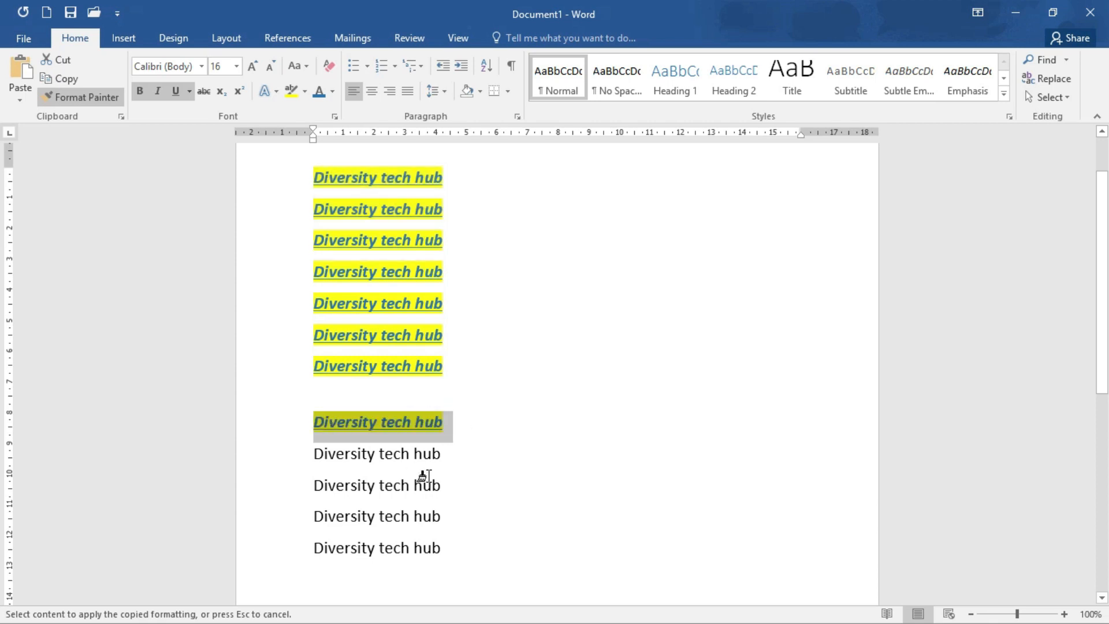
{"action": "mouse_move", "coordinate": [450, 487]}
{"action": "left_mouse_down"}
{"action": "mouse_move", "coordinate": [315, 485]}
{"action": "mouse_move", "coordinate": [342, 483]}
{"action": "left_mouse_up"}
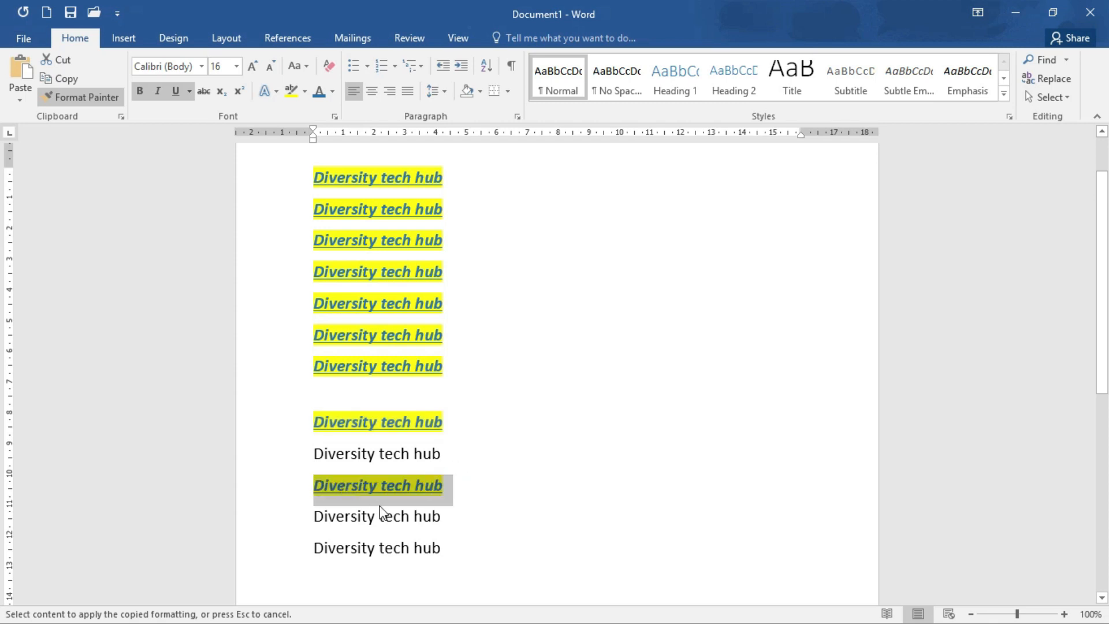
{"action": "left_click_drag", "start_coordinate": [458, 549], "coordinate": [345, 549]}
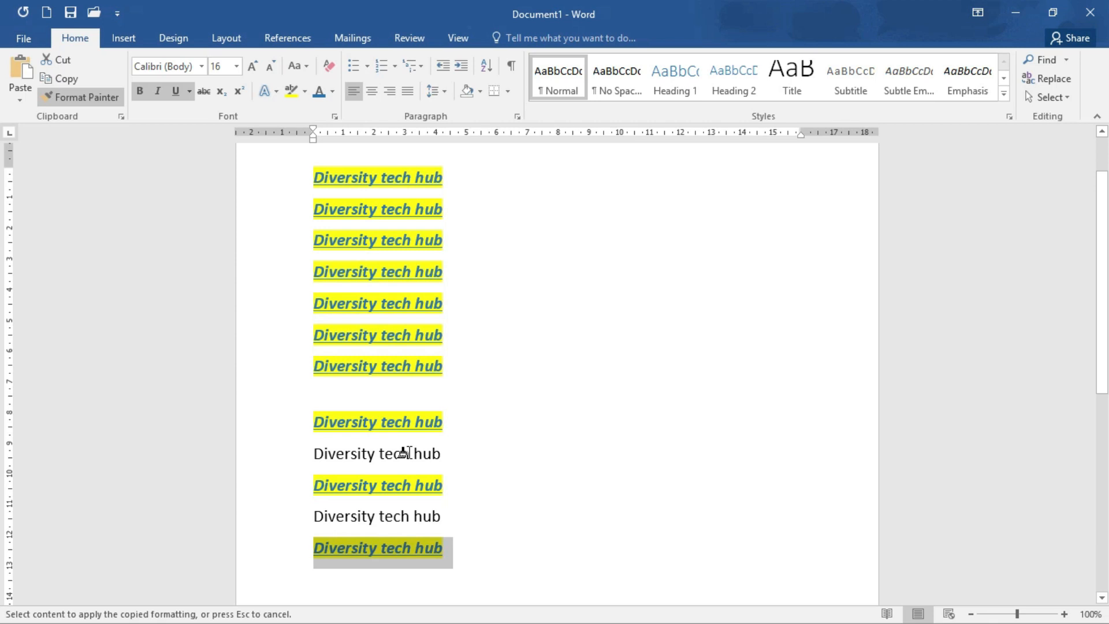
{"action": "scroll", "coordinate": [501, 439], "scroll_direction": "down", "scroll_amount": 1}
{"action": "scroll", "coordinate": [500, 439], "scroll_direction": "up", "scroll_amount": 1}
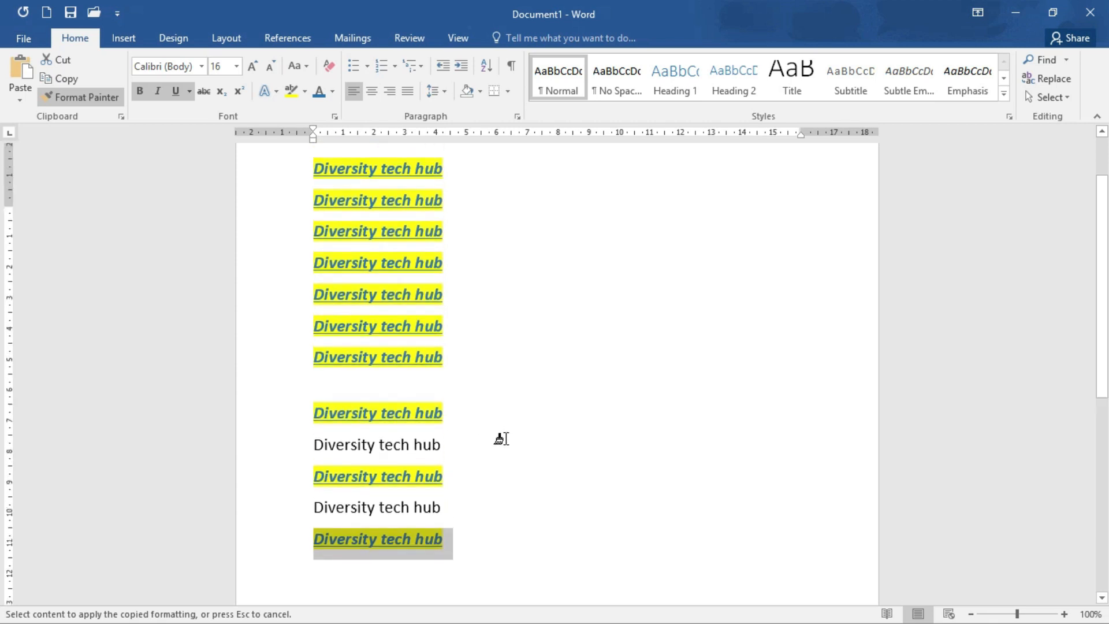
{"action": "scroll", "coordinate": [500, 439], "scroll_direction": "up", "scroll_amount": 1}
{"action": "scroll", "coordinate": [500, 439], "scroll_direction": "down", "scroll_amount": 1}
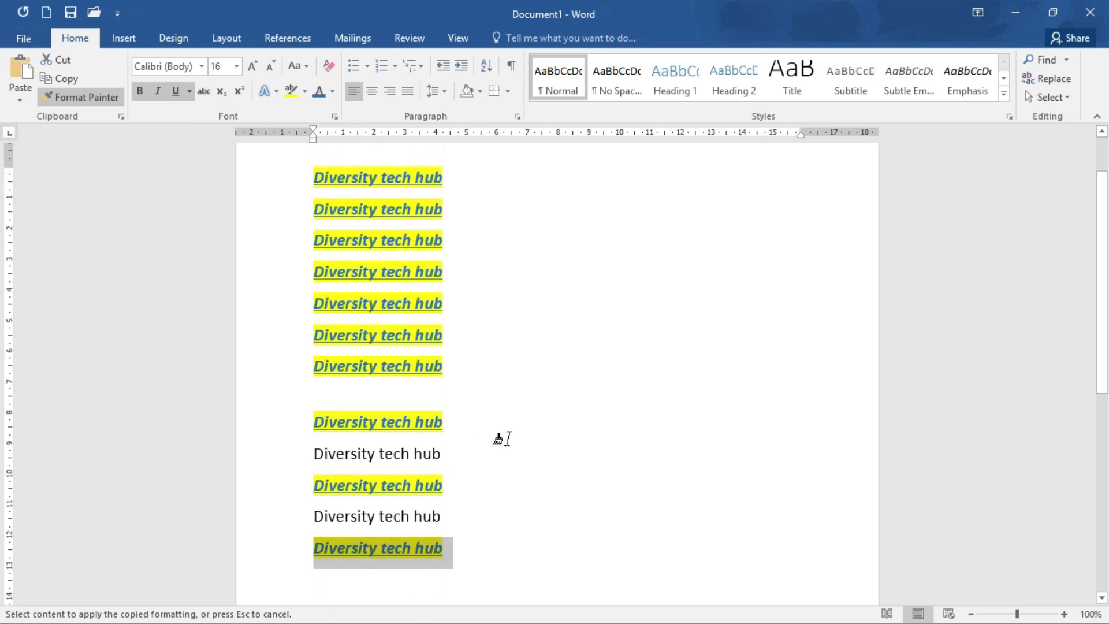